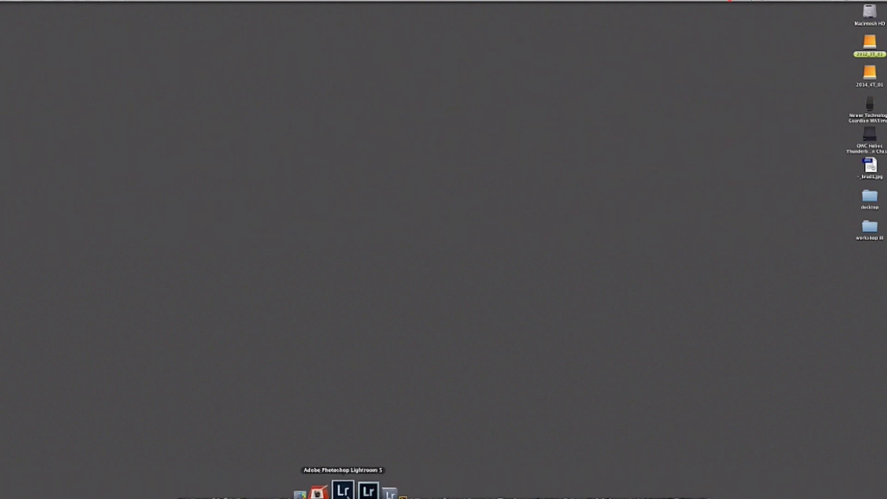
- Launch Lightroom 5 from the Dock into the Library grid of four photos
click(262, 491)
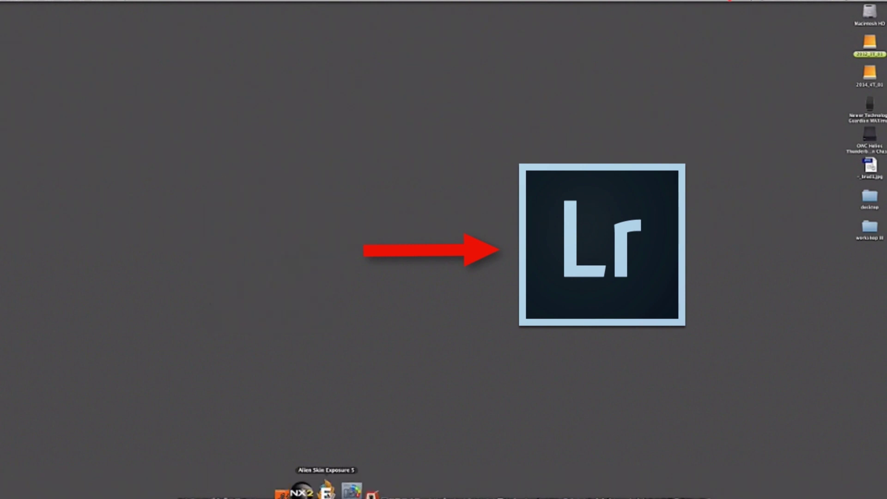
click(348, 494)
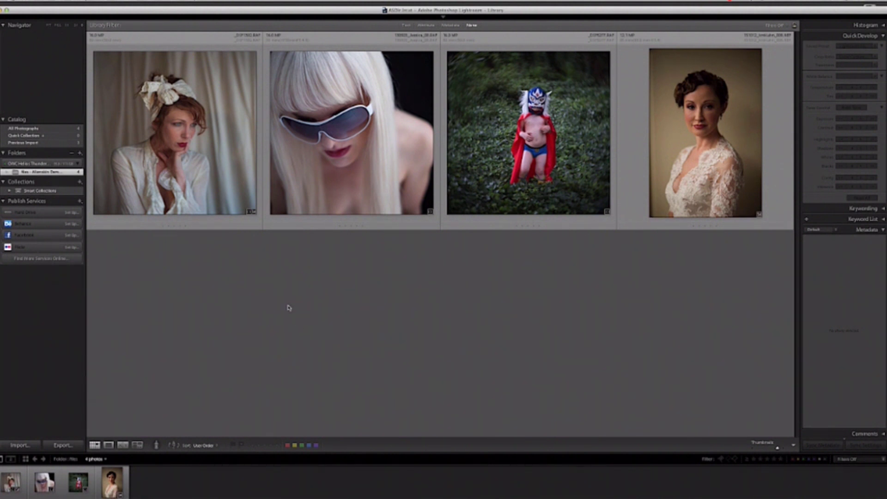
- Select the first thumbnail, _DSF1302.RAF, and open it in the Develop module
click(245, 203)
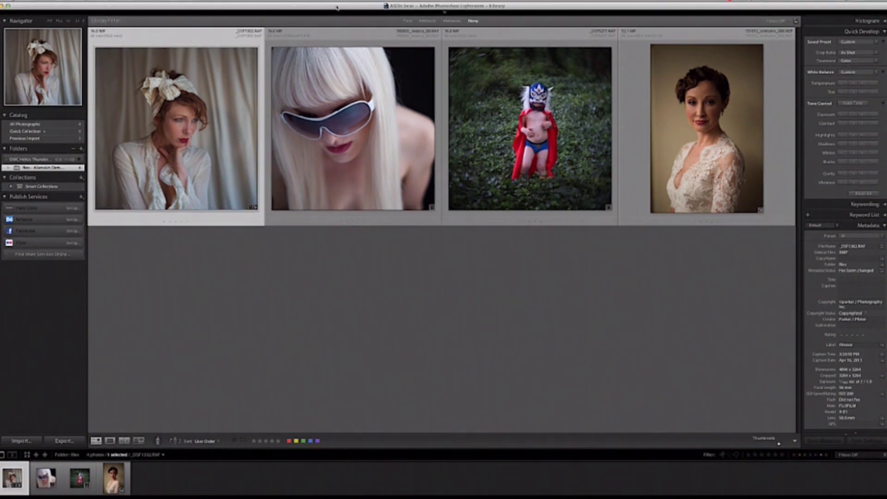
key(d)
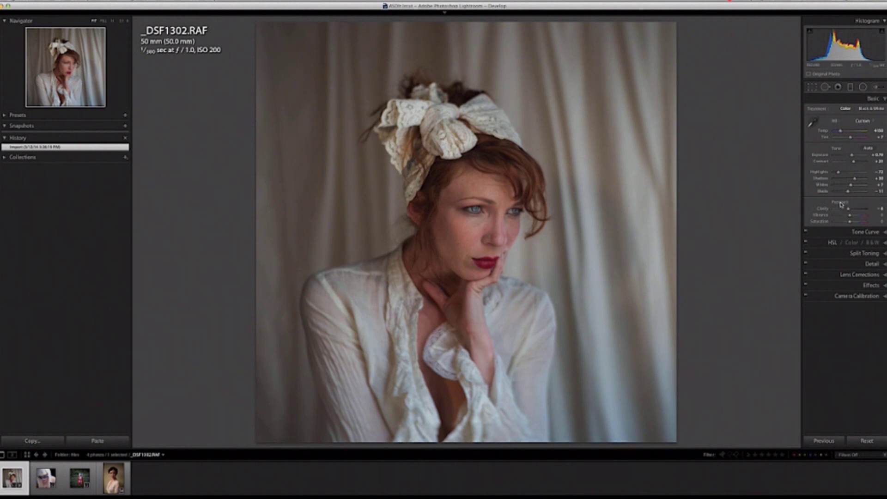
- Reset all previous adjustments and commit a 1 x 1 square crop
click(868, 441)
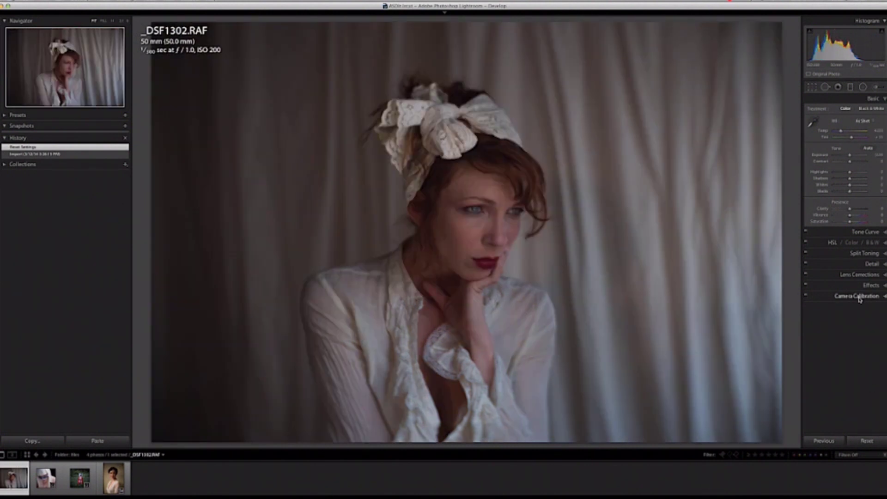
click(812, 88)
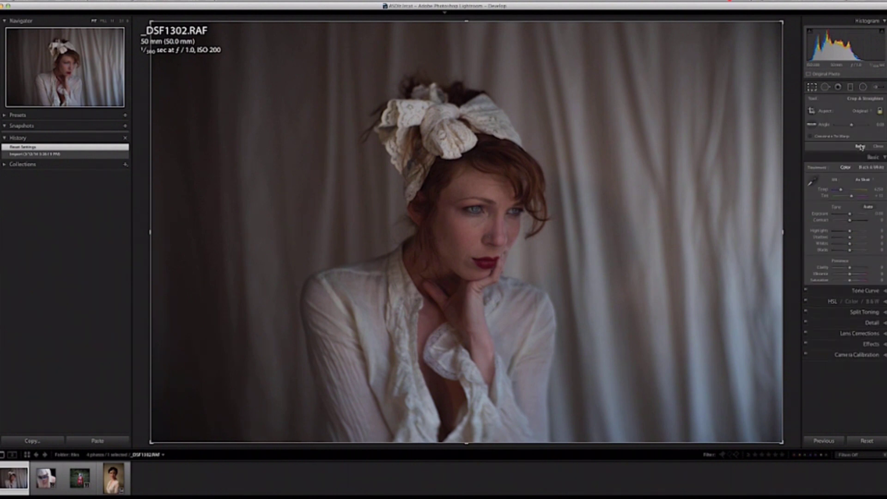
click(862, 112)
click(852, 127)
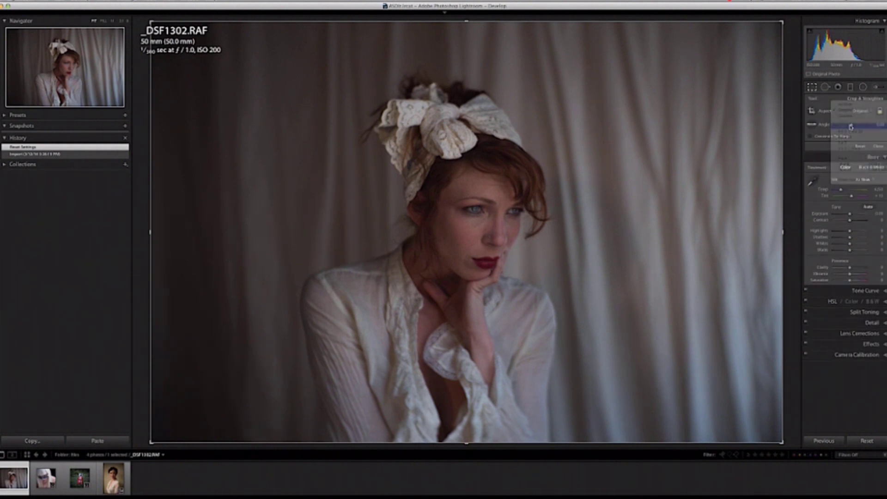
key(Return)
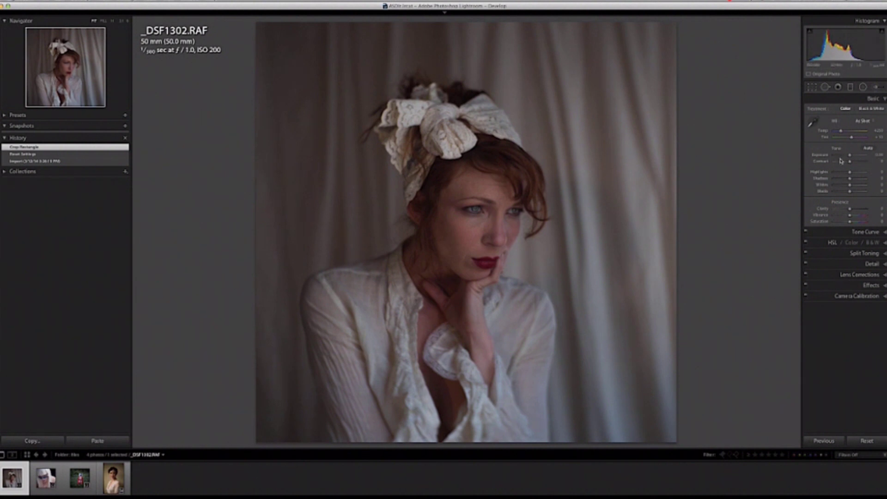
- Raise exposure and set contrast to +24, checking headscarf and eye detail at 1:1 zoom
drag(850, 158, 851, 158)
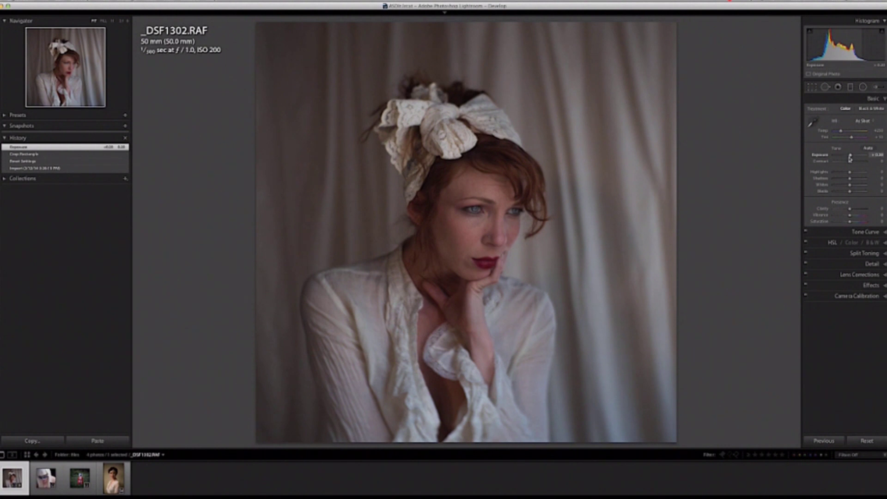
click(435, 134)
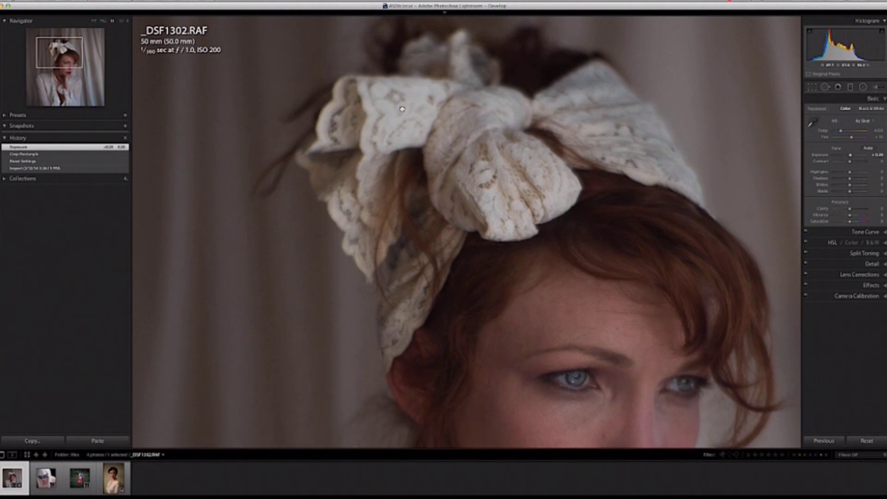
click(491, 125)
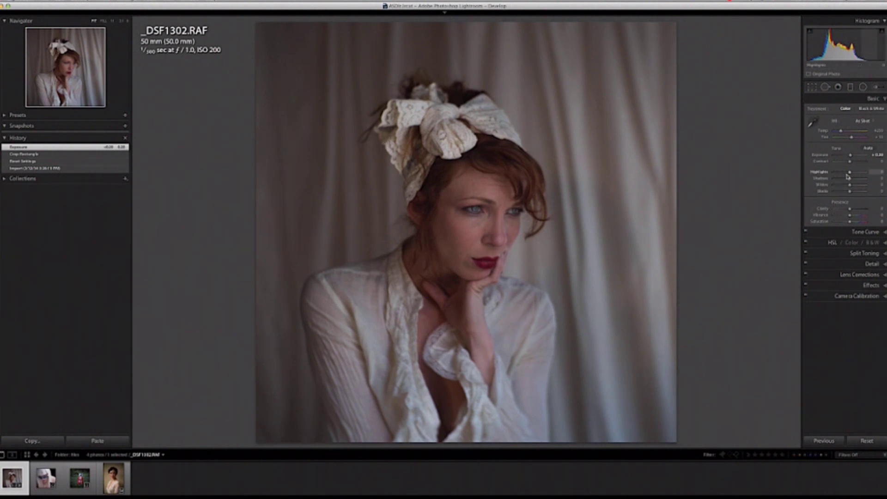
drag(850, 161, 851, 158)
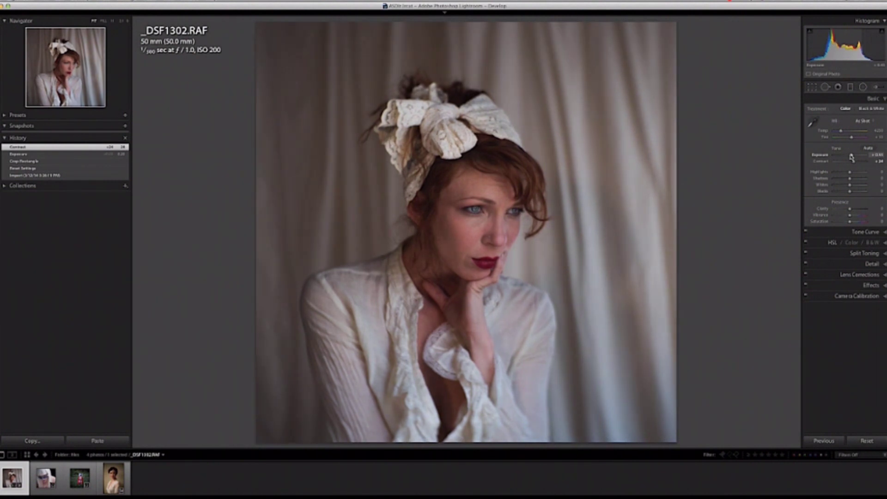
click(851, 157)
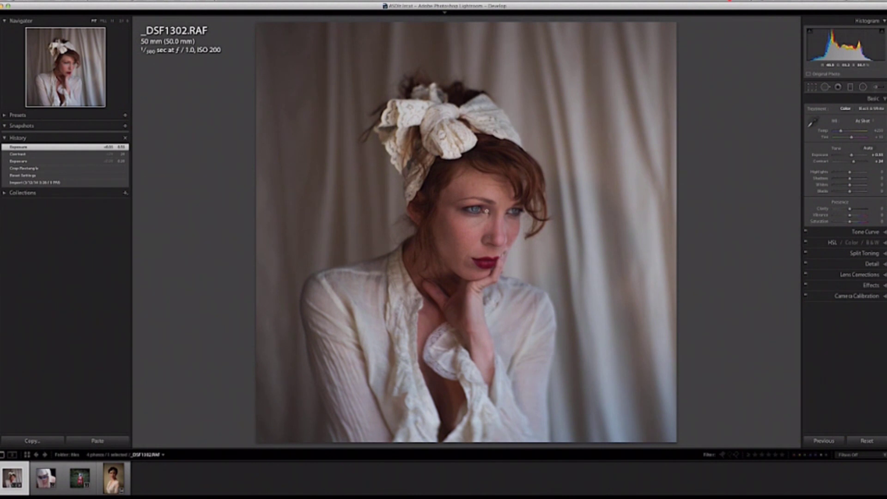
click(488, 211)
drag(569, 254, 558, 199)
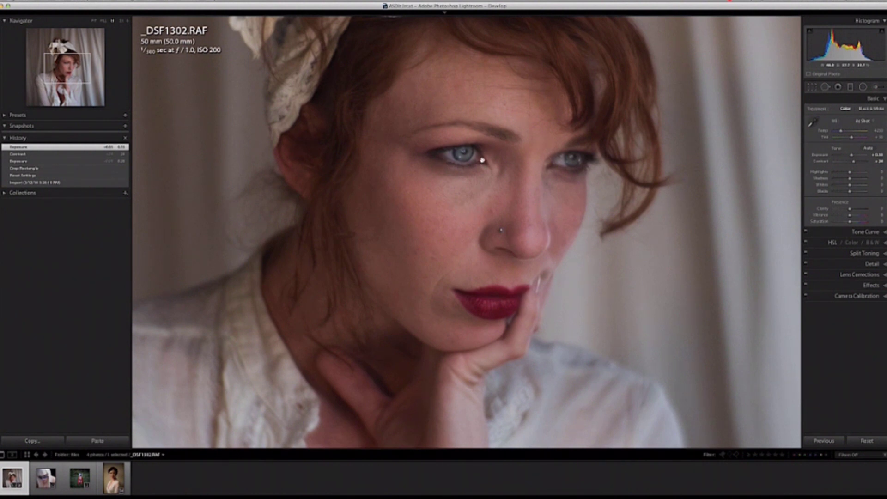
- Set the Detail panel's Sharpening Amount to about 47
click(872, 264)
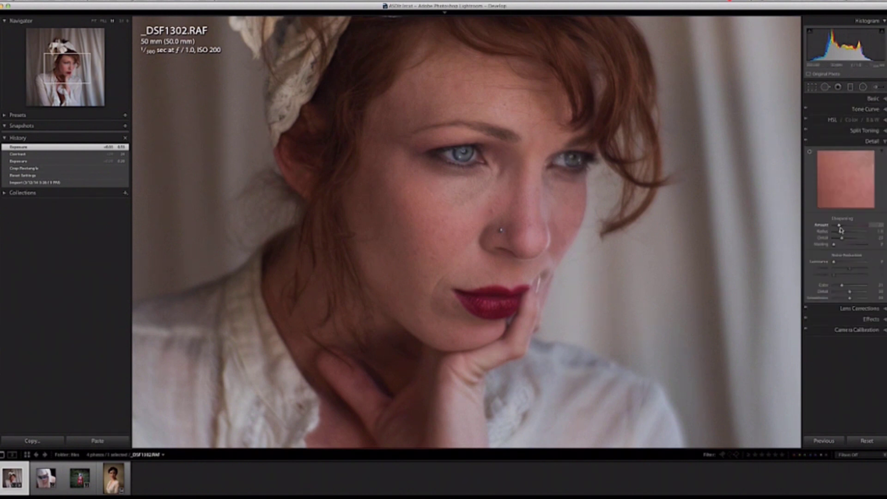
drag(839, 228, 845, 227)
drag(845, 227, 843, 227)
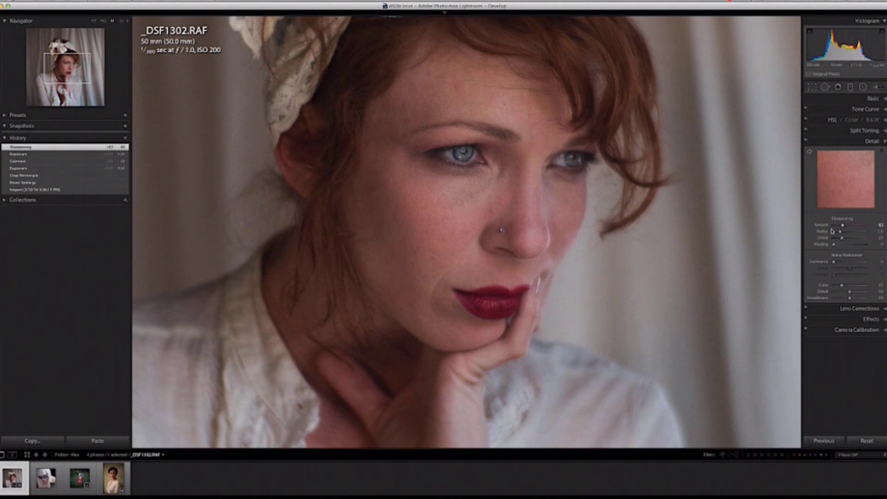
- Raise Clarity to +23 in the Basic panel and return to the full-photo view
click(873, 100)
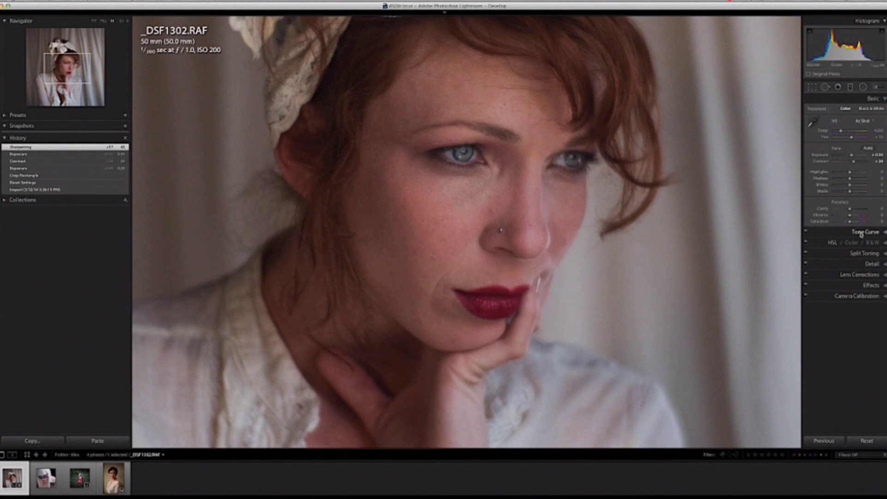
drag(851, 211, 854, 211)
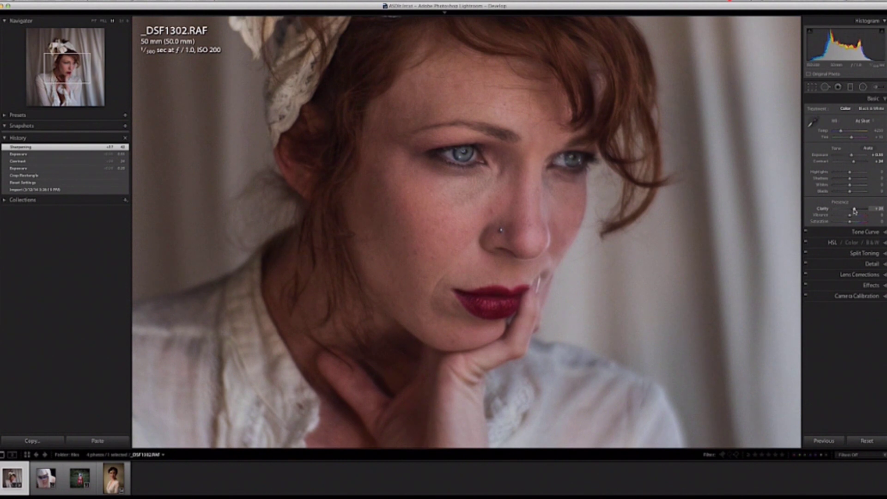
drag(854, 211, 855, 211)
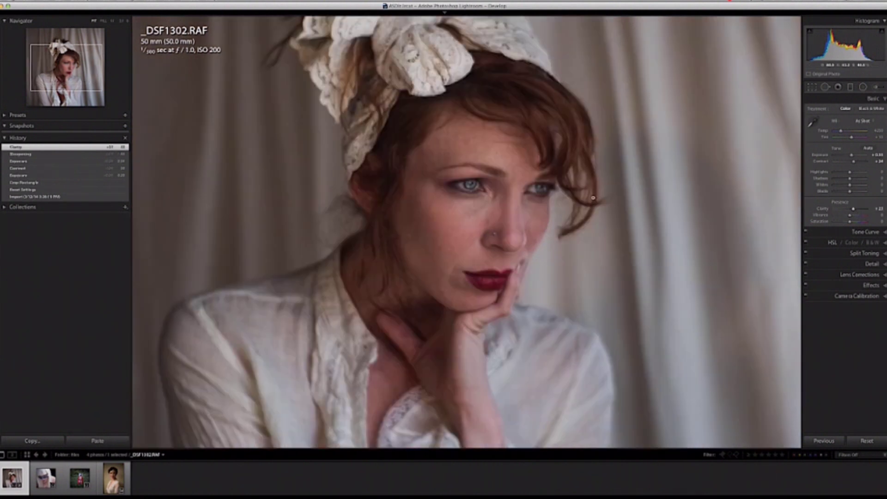
click(492, 168)
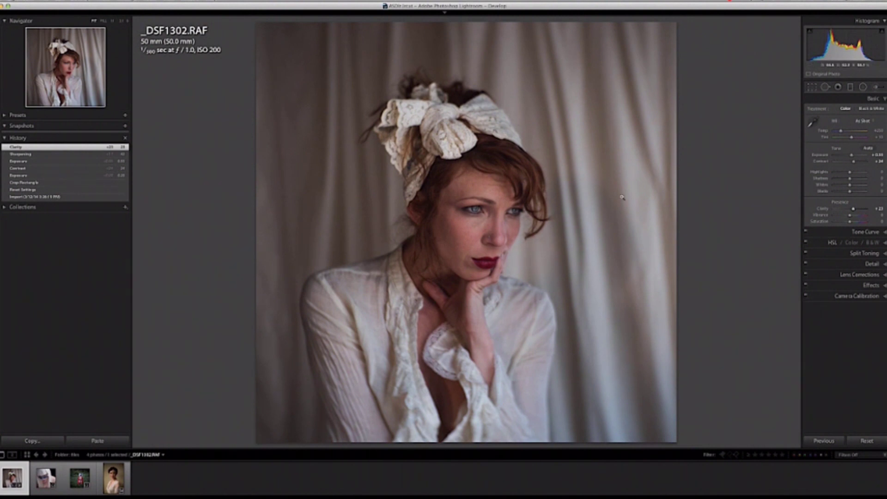
- Send the portrait to Photoshop CS6 with Edit In from the photo's context menu
right_click(479, 178)
right_click(442, 179)
mouse_move(466, 228)
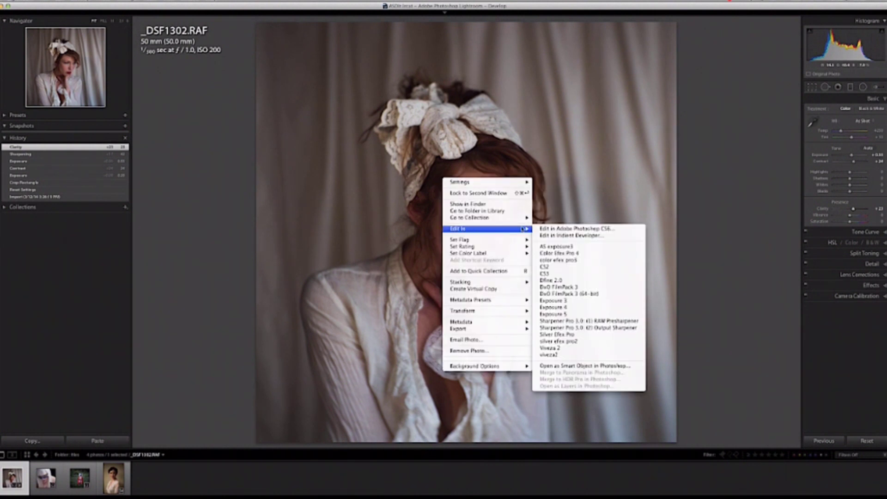
click(578, 230)
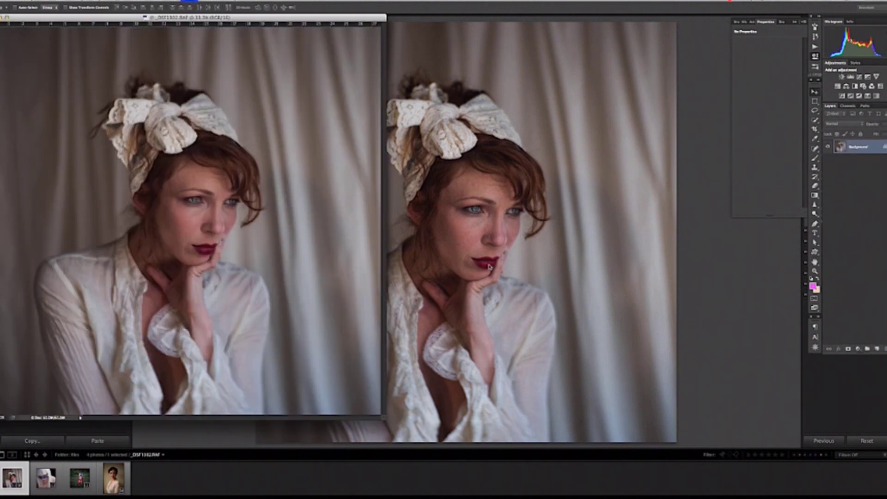
- Zoom to 100% on the face and spot-heal the blemish on the nose
key(super+plus)
key(super+plus)
key(super+plus)
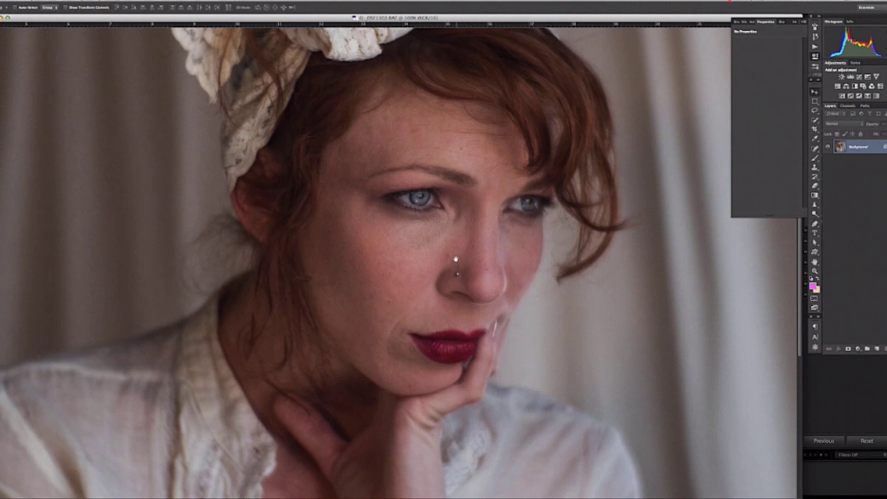
scroll(627, 185, down, 5)
key(j)
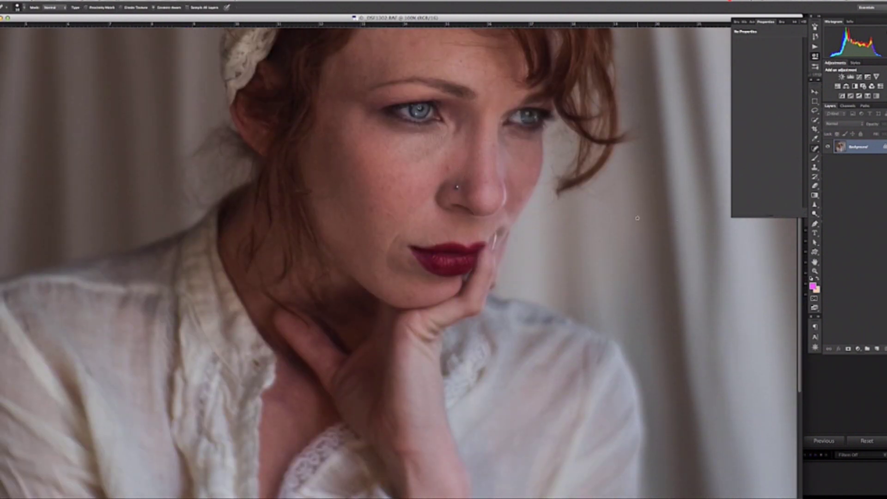
drag(815, 149, 876, 149)
click(458, 172)
scroll(430, 139, up, 3)
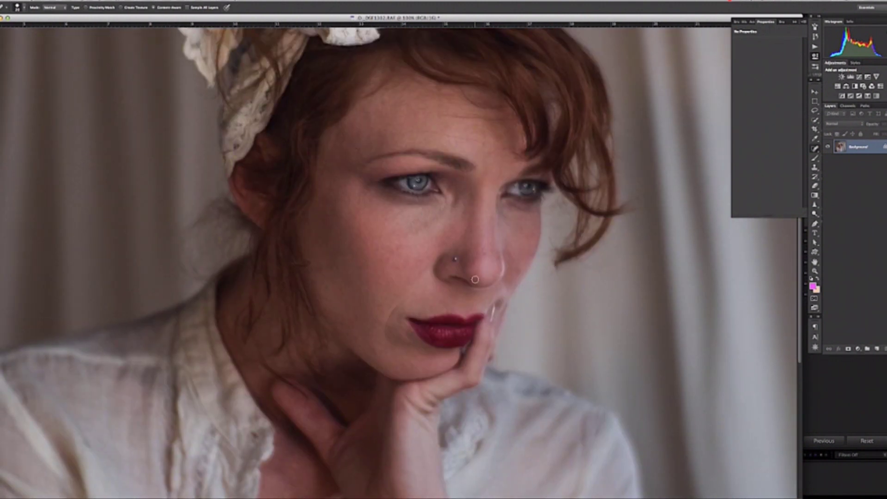
scroll(458, 277, down, 2)
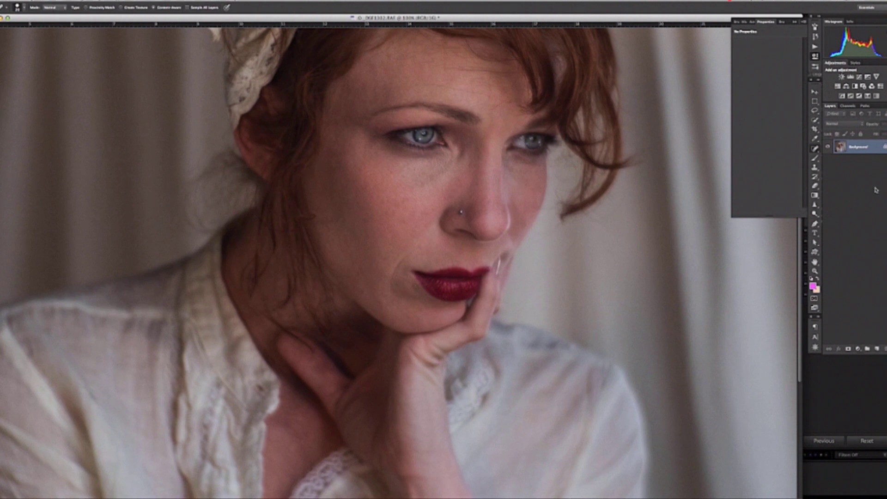
- Duplicate the Background to Layer 1 and spot-heal the chin and forehead blemishes
key(super+j)
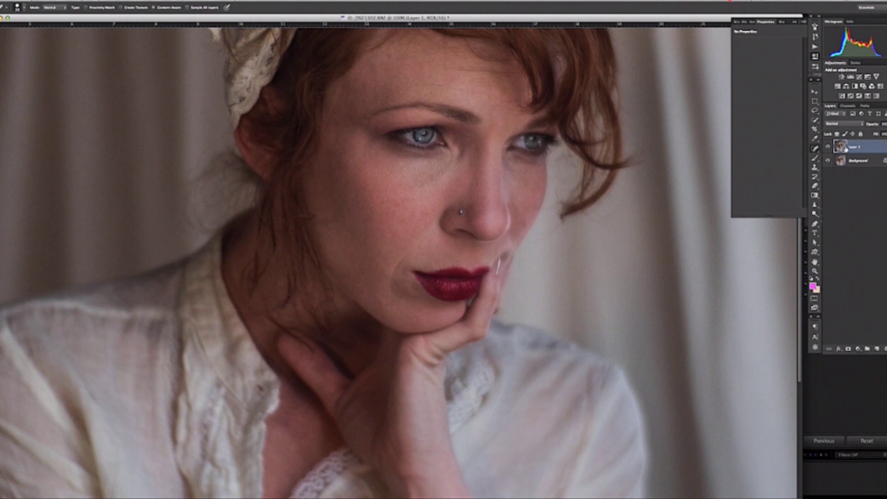
mouse_move(389, 294)
mouse_down()
mouse_move(392, 272)
mouse_move(411, 254)
mouse_move(391, 291)
mouse_up()
drag(429, 82, 490, 99)
mouse_move(495, 108)
mouse_down()
mouse_move(511, 94)
mouse_move(493, 96)
mouse_move(491, 73)
mouse_move(475, 69)
mouse_move(517, 74)
mouse_up()
- Heal the remaining forehead spots and two spots between the eyes
drag(384, 58, 426, 50)
click(434, 53)
click(422, 58)
click(459, 149)
click(464, 152)
click(815, 149)
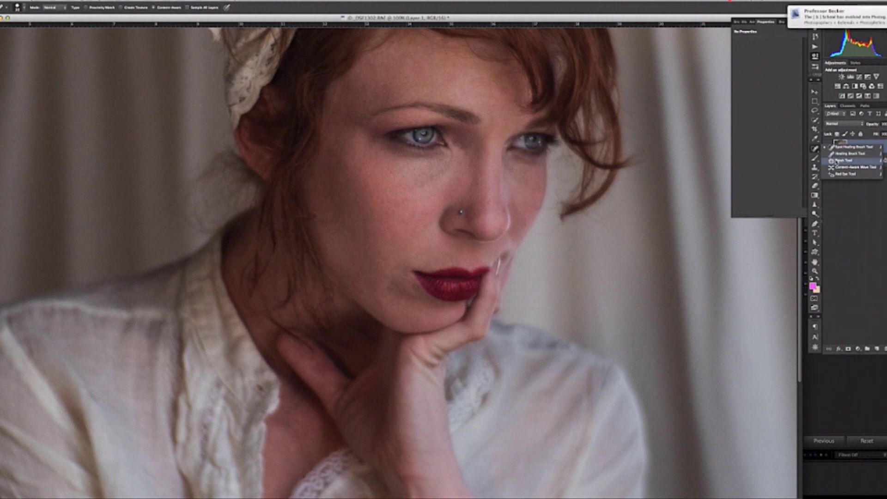
- Patch the under-eye area and two spots at the lip corner with the Patch tool
click(835, 162)
mouse_move(438, 158)
mouse_down()
mouse_move(416, 159)
mouse_move(406, 191)
mouse_move(463, 171)
mouse_move(454, 155)
mouse_move(413, 233)
mouse_up()
key(ctrl+d)
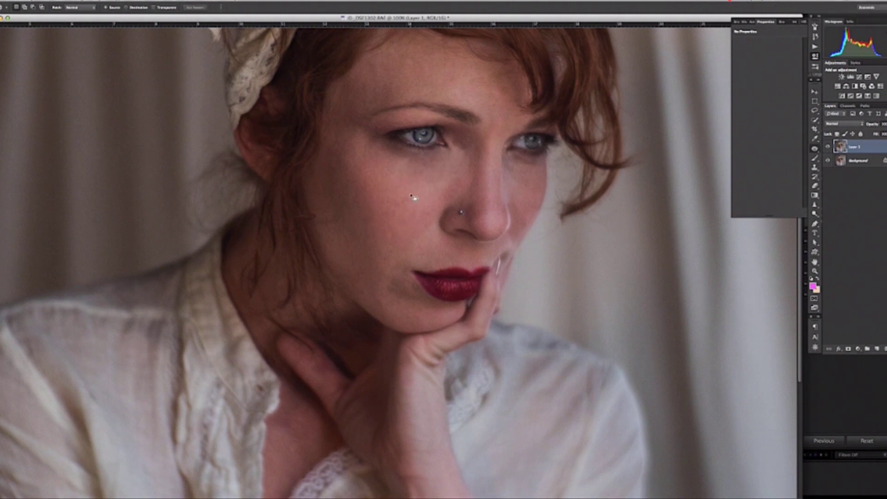
scroll(414, 199, up, 2)
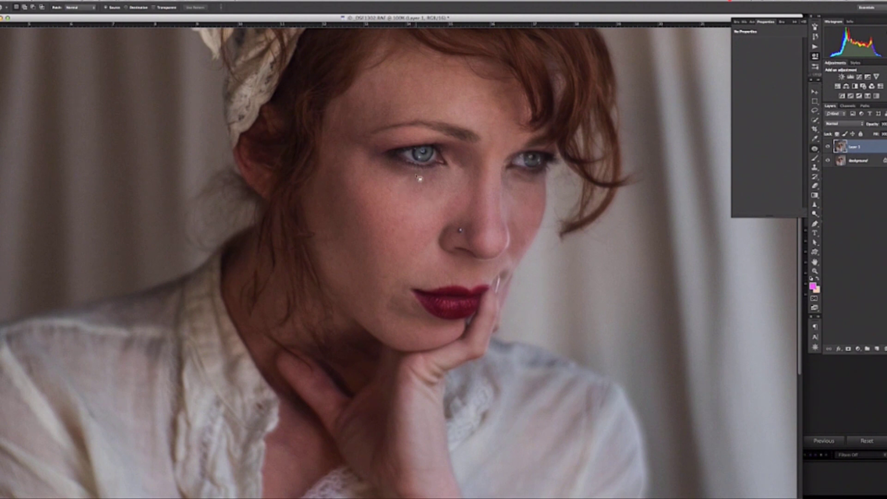
mouse_move(408, 298)
mouse_down()
mouse_move(420, 320)
mouse_move(402, 328)
mouse_move(382, 305)
mouse_move(402, 289)
mouse_move(395, 249)
mouse_up()
key(super+d)
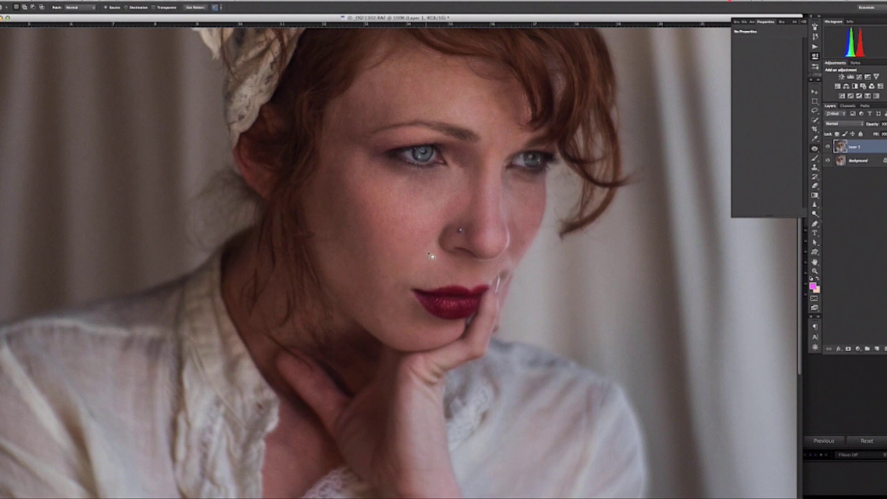
mouse_move(420, 308)
mouse_down()
mouse_move(414, 324)
mouse_move(400, 303)
mouse_up()
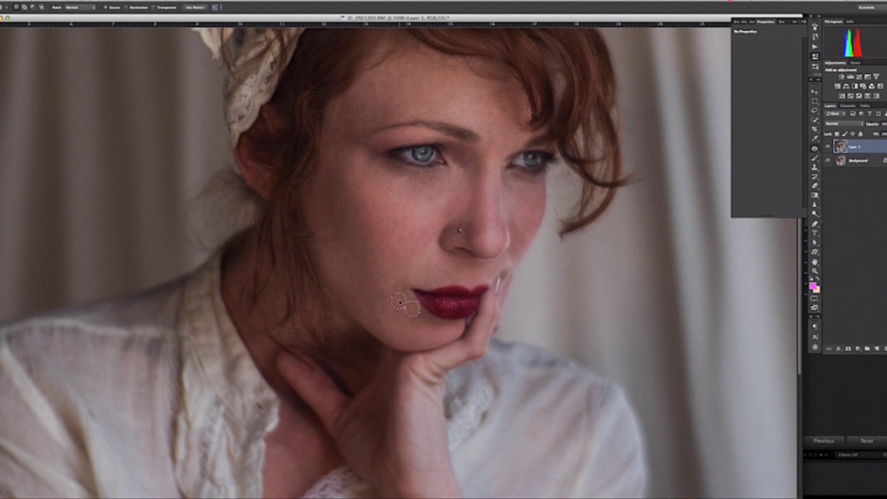
key(super+d)
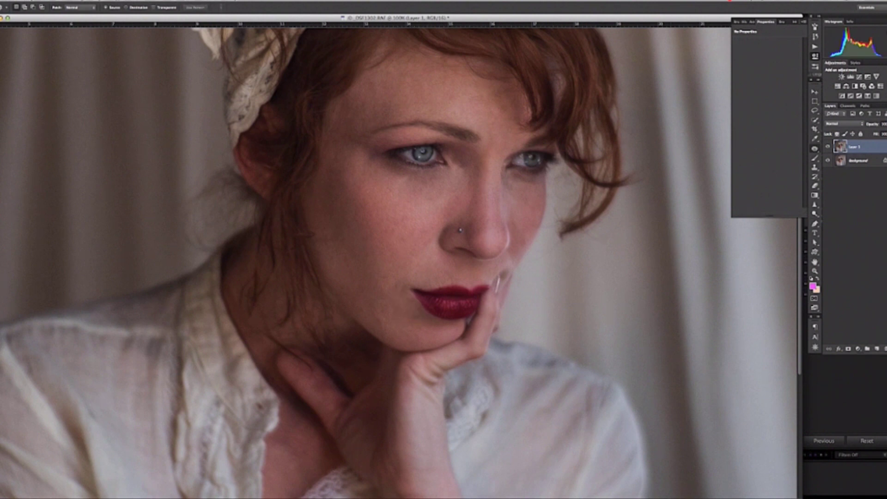
- Lower Layer 1's opacity to soften the retouch and merge it into the Background
mouse_move(883, 134)
mouse_down()
mouse_move(827, 135)
mouse_move(880, 139)
mouse_up()
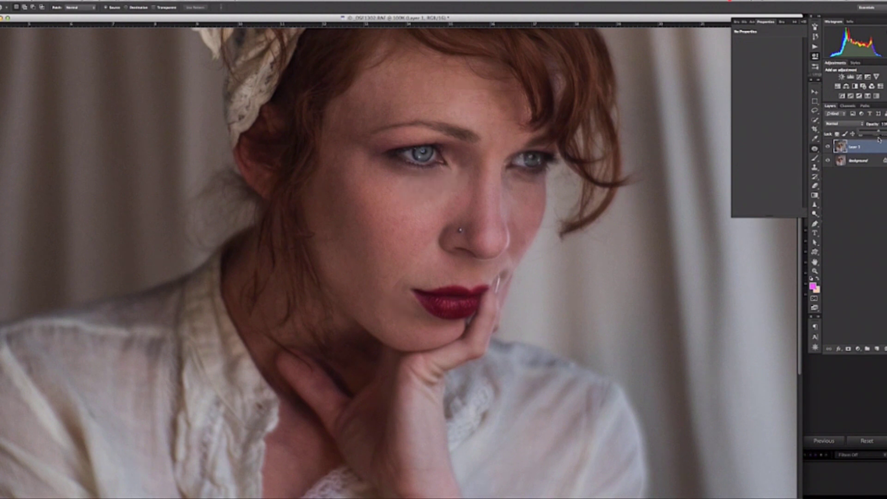
drag(878, 134, 877, 152)
key(ctrl+e)
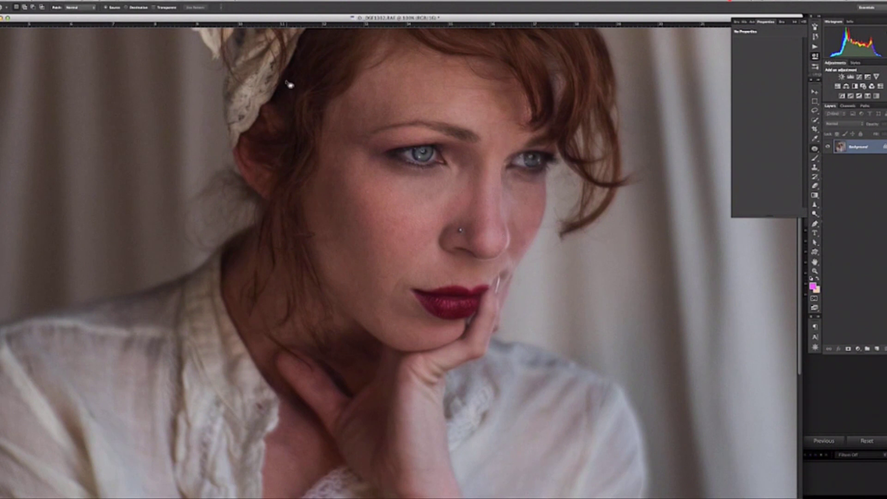
- Run Alien Skin Exposure 5 on the portrait from the Filter menu
click(157, 0)
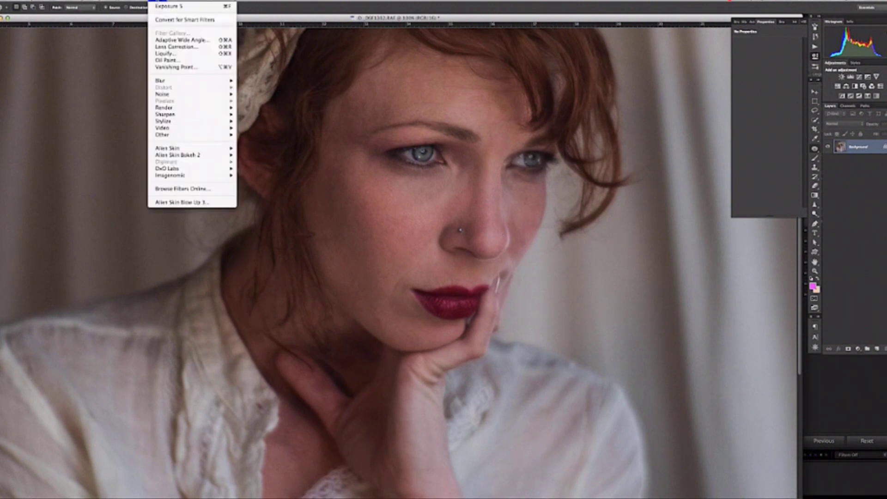
mouse_move(184, 149)
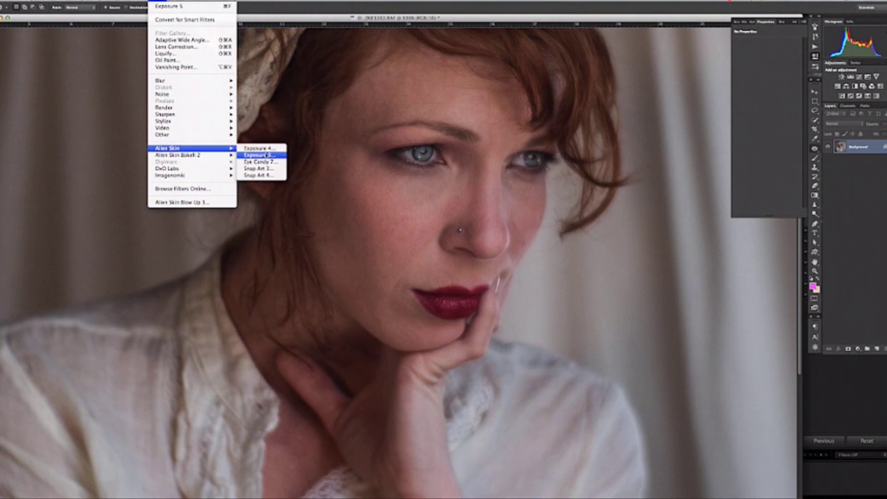
click(259, 155)
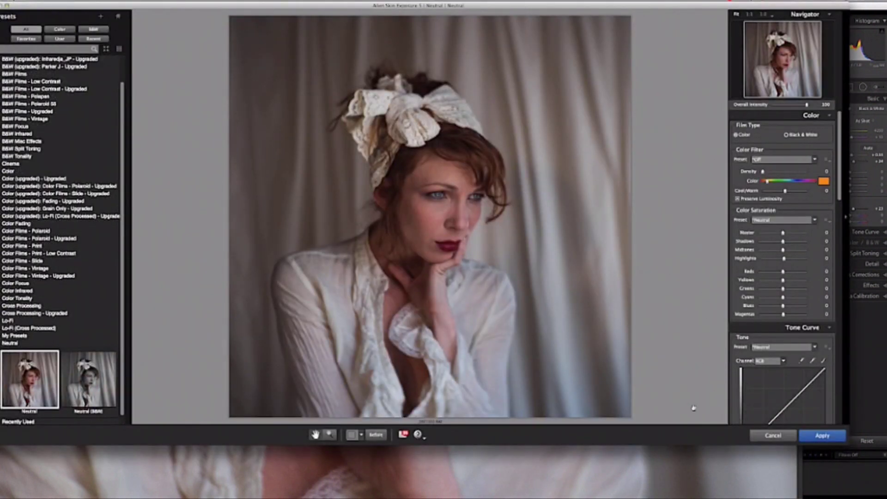
- Drag the Exposure 5 window's corner out so it fills the whole screen
drag(848, 444, 886, 498)
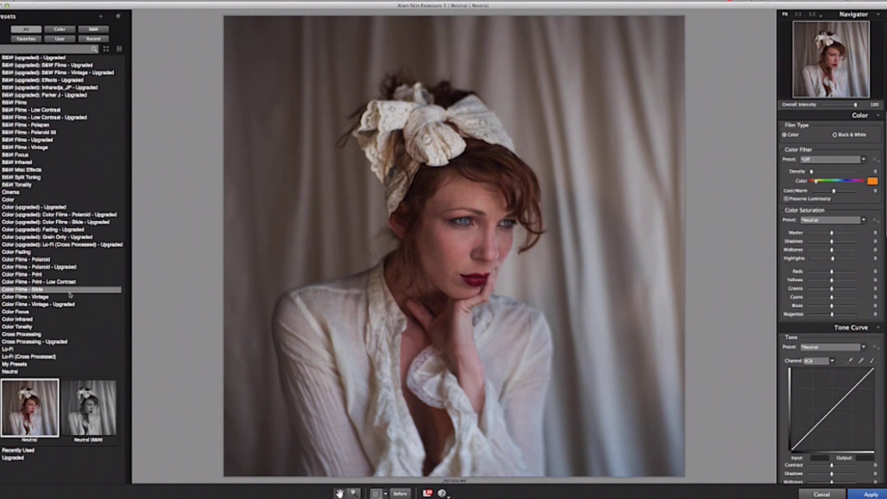
- Browse Color Films - Polaroid presets such as 600 Blown Highlights, 669 and Fuji FP-100C variants
click(9, 261)
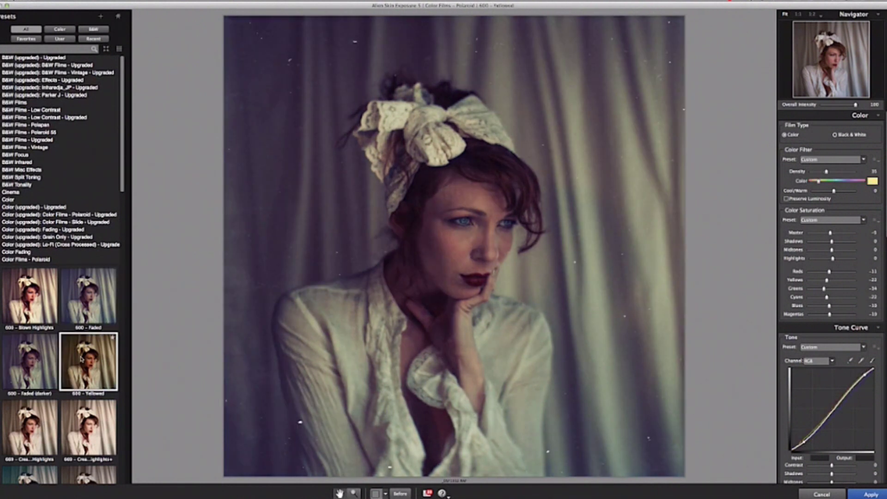
click(30, 296)
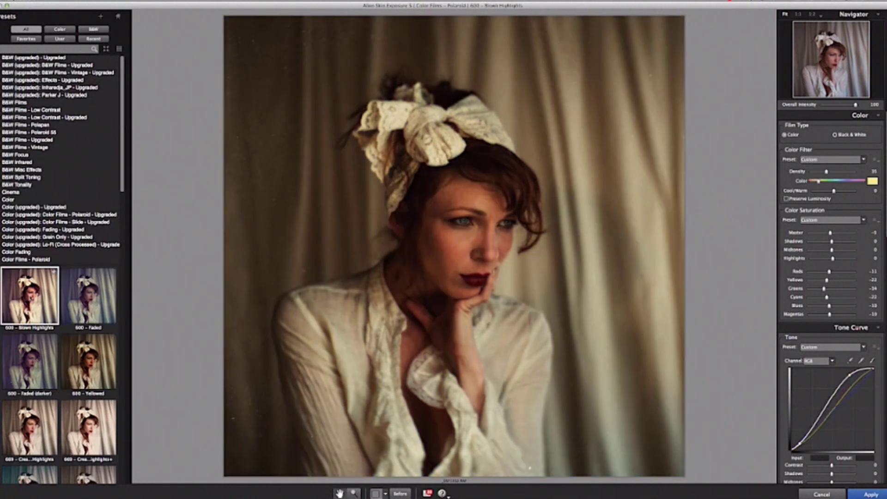
scroll(60, 268, down, 6)
click(30, 219)
click(88, 218)
key(Right)
key(Right)
key(Right)
key(Right)
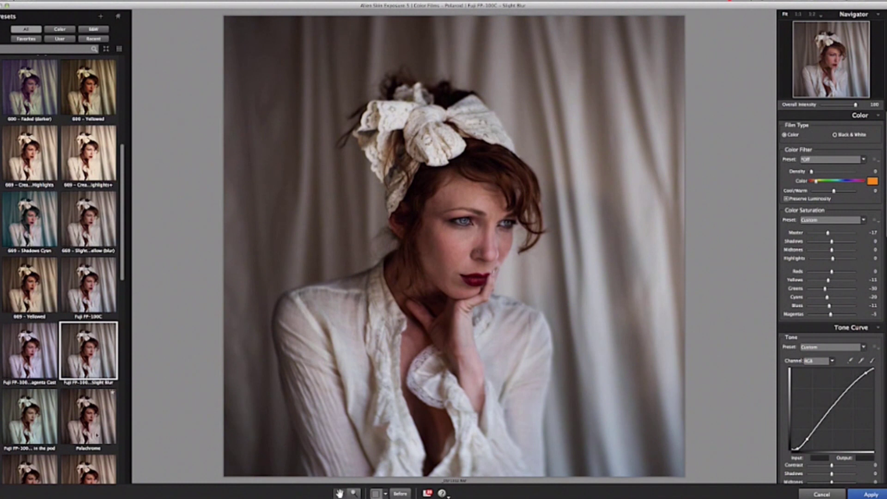
key(Right)
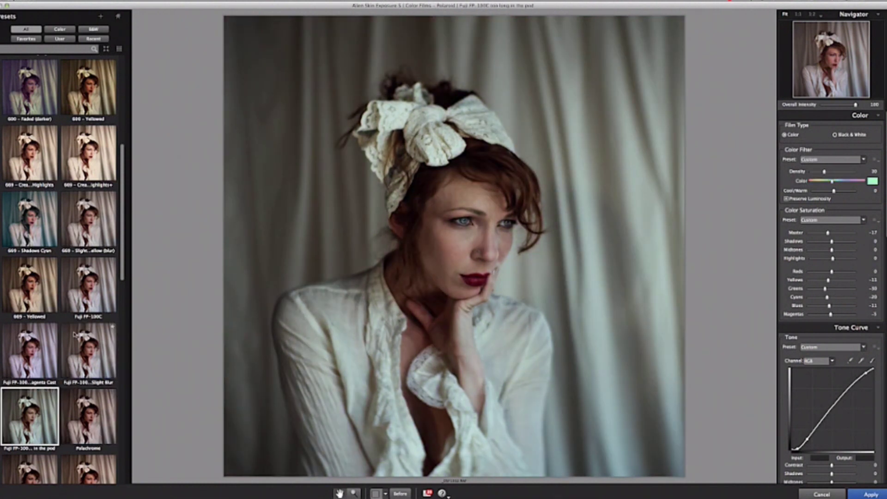
scroll(40, 222, up, 10)
click(21, 237)
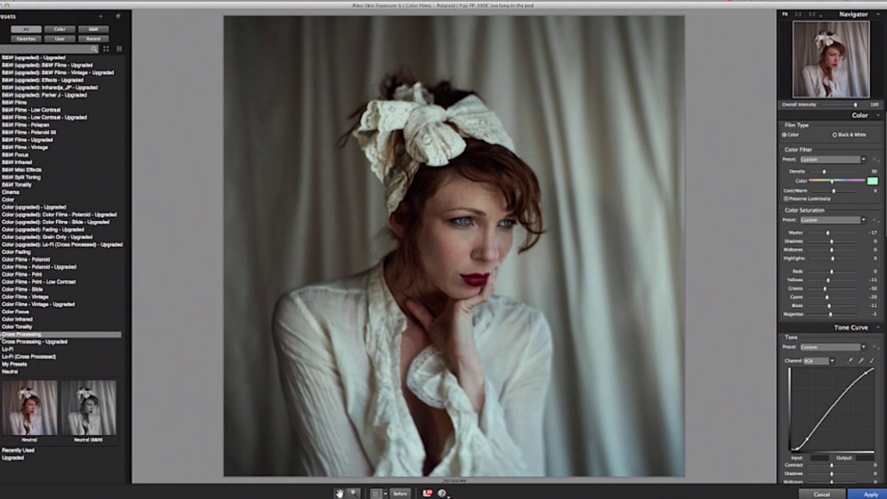
- Apply Cross Processing's Fuji Provia 100F (mild) after comparing it with full-strength Provia 100F
click(19, 334)
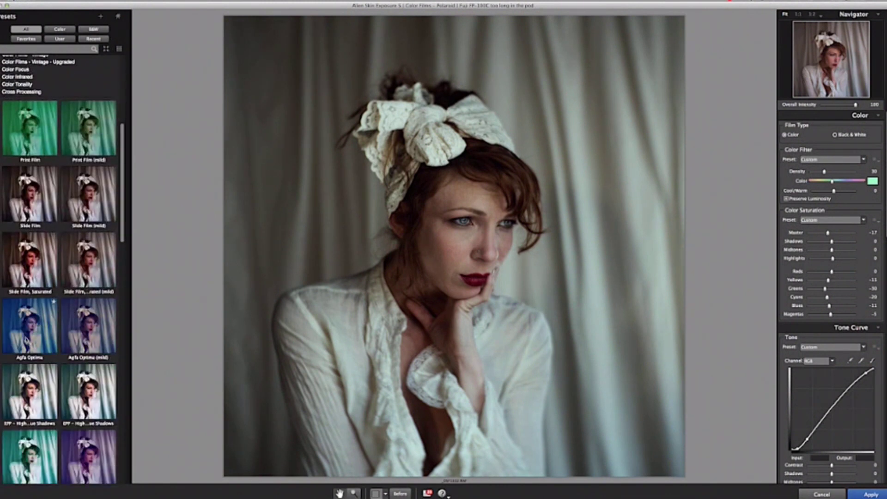
scroll(46, 300, down, 8)
scroll(63, 268, down, 3)
scroll(77, 386, down, 4)
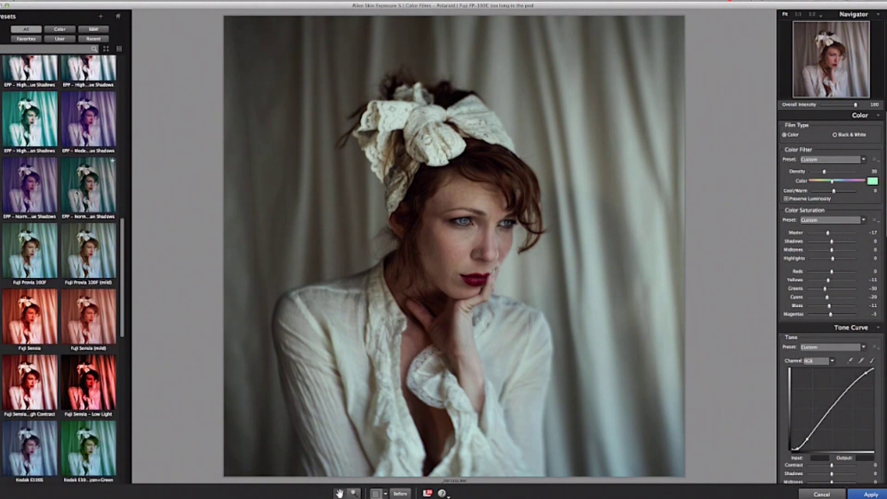
click(89, 251)
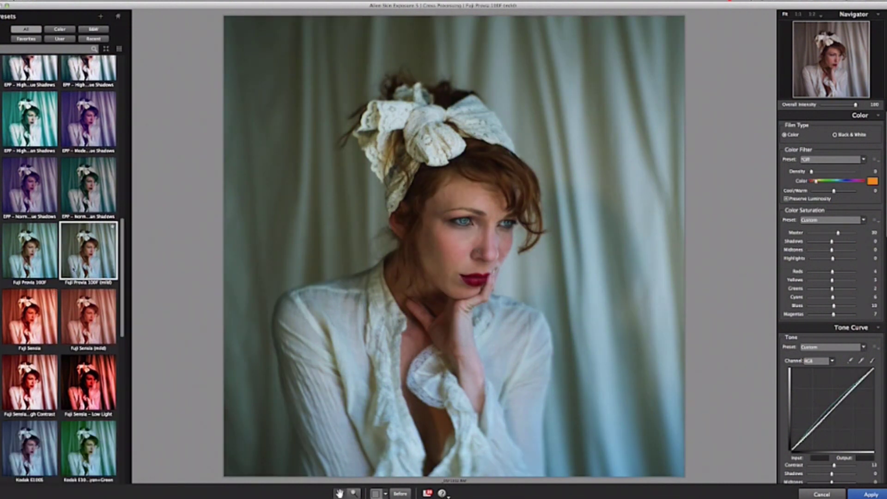
click(43, 263)
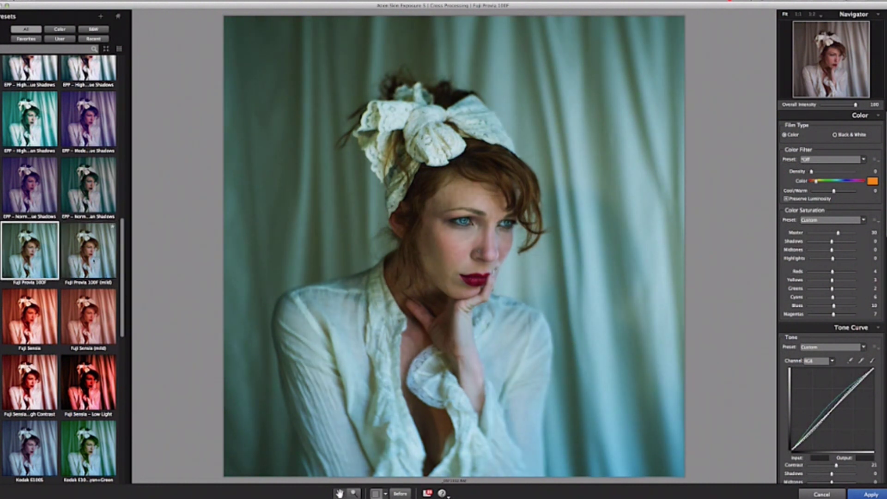
click(90, 252)
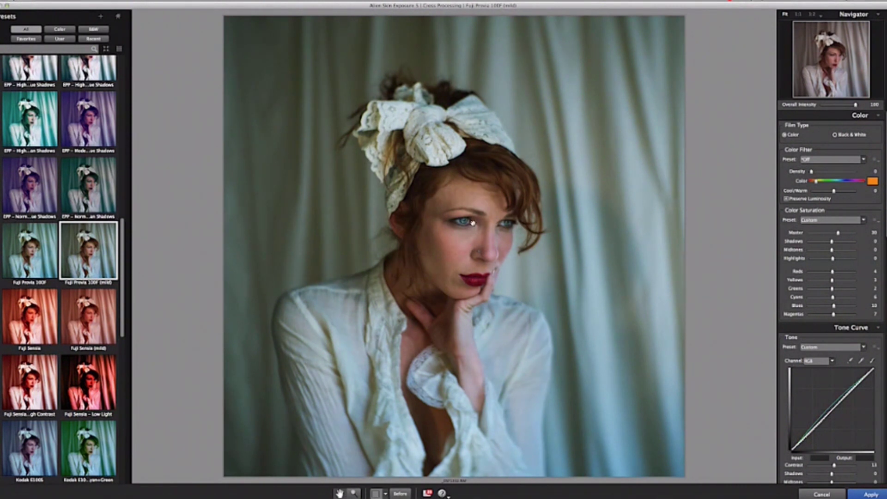
click(472, 223)
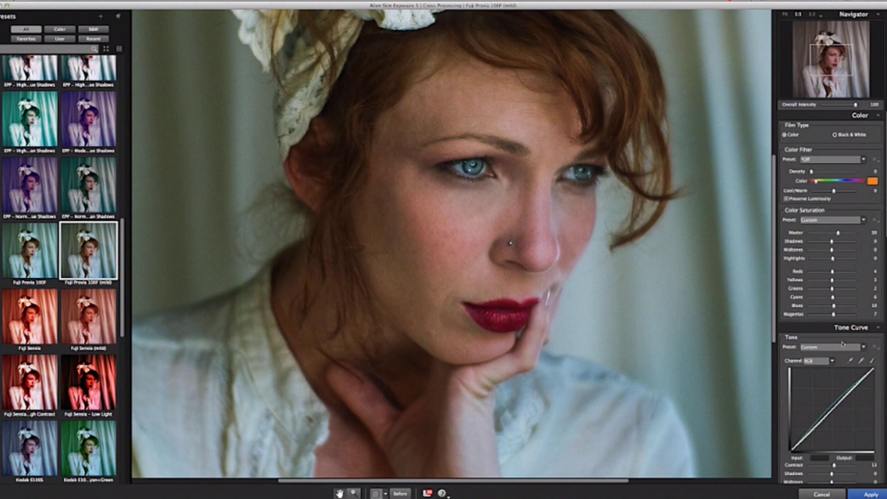
- Lower the Focus Sharpen Amount while checking detail at 1:1, then fit the photo in view
scroll(841, 300, down, 5)
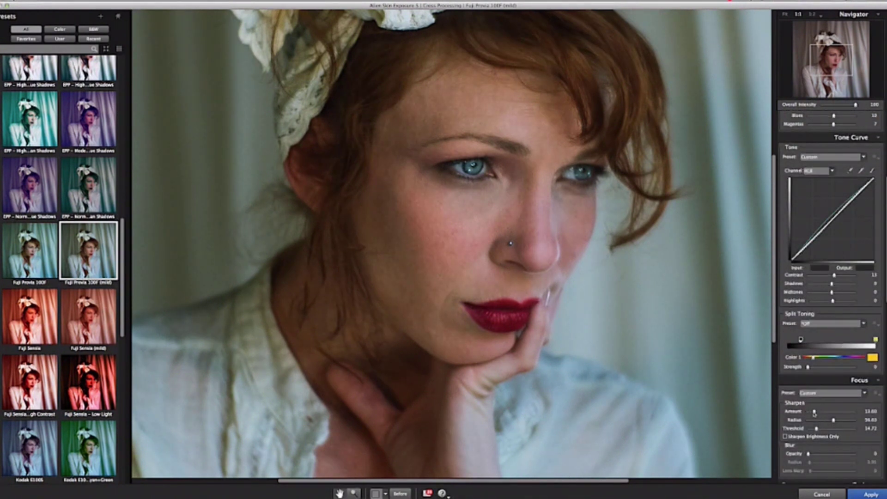
drag(814, 412, 817, 413)
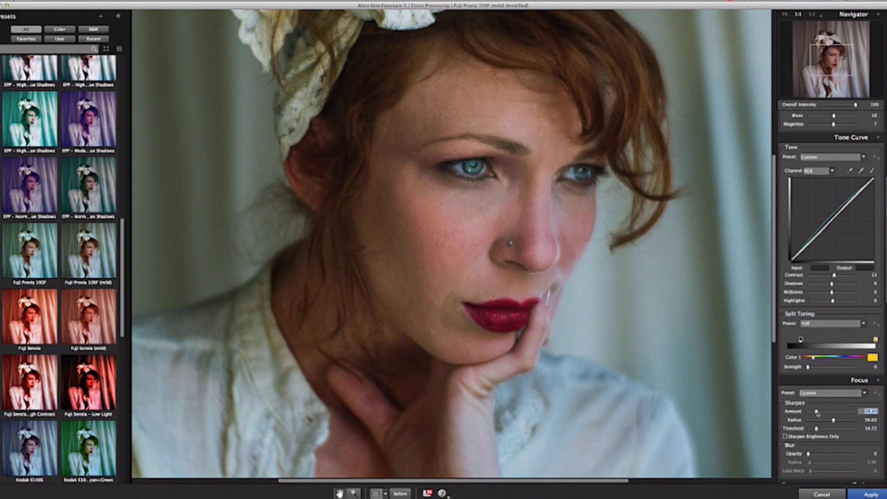
drag(818, 412, 815, 414)
click(542, 252)
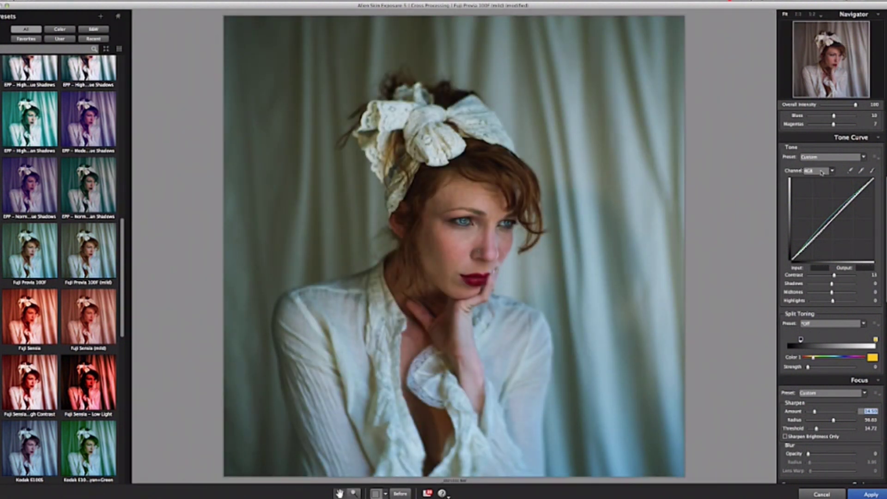
- Scroll to the Tone Curve panel and select the Blue channel
scroll(850, 221, up, 5)
scroll(860, 233, down, 4)
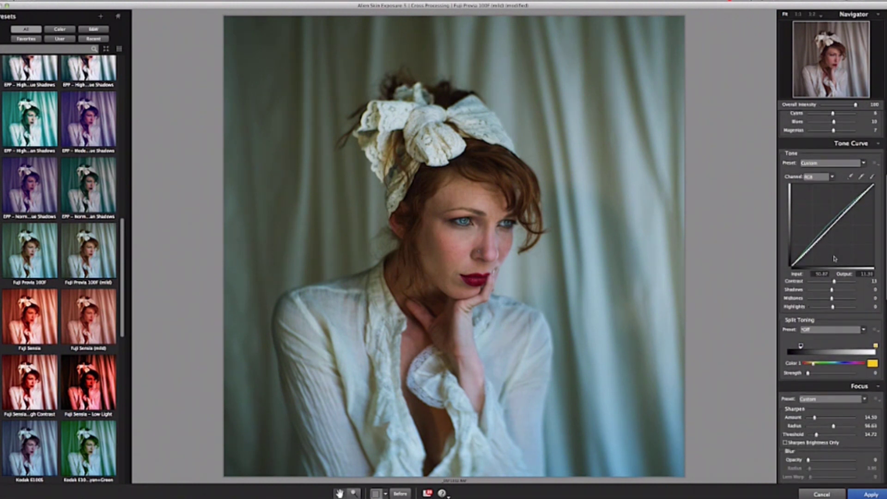
scroll(818, 241, up, 6)
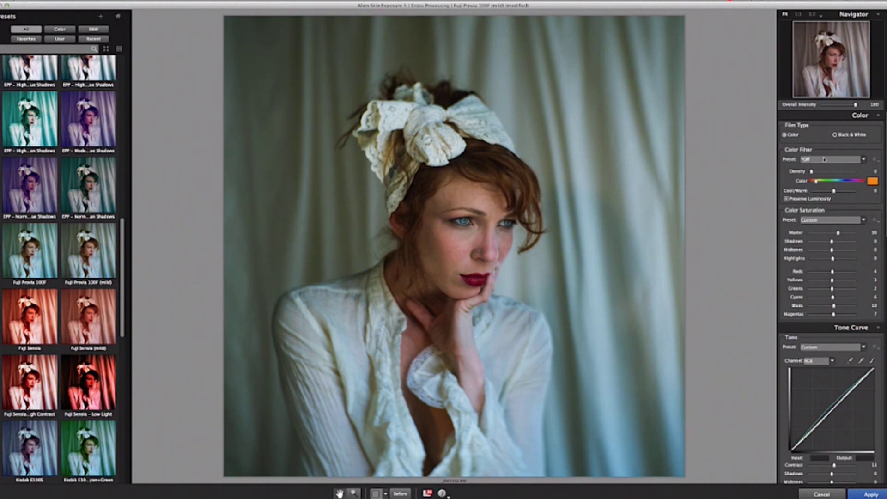
scroll(830, 168, down, 1)
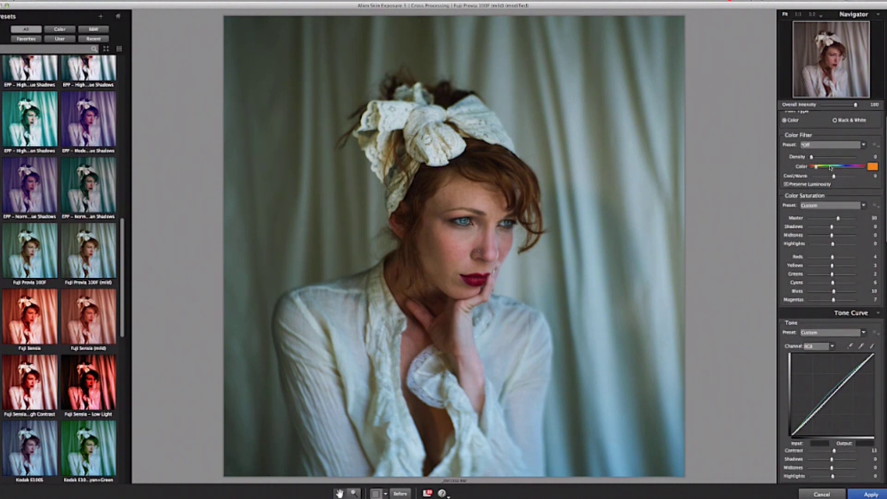
scroll(831, 167, down, 8)
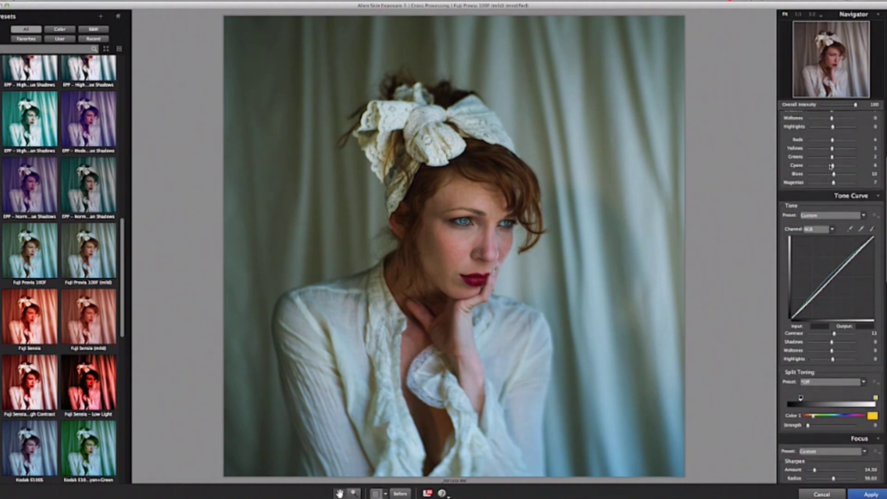
scroll(821, 229, down, 1)
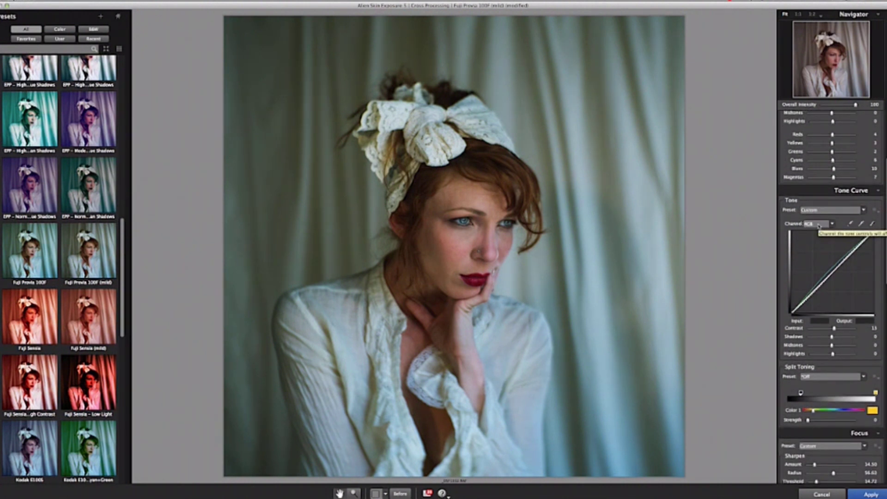
click(819, 225)
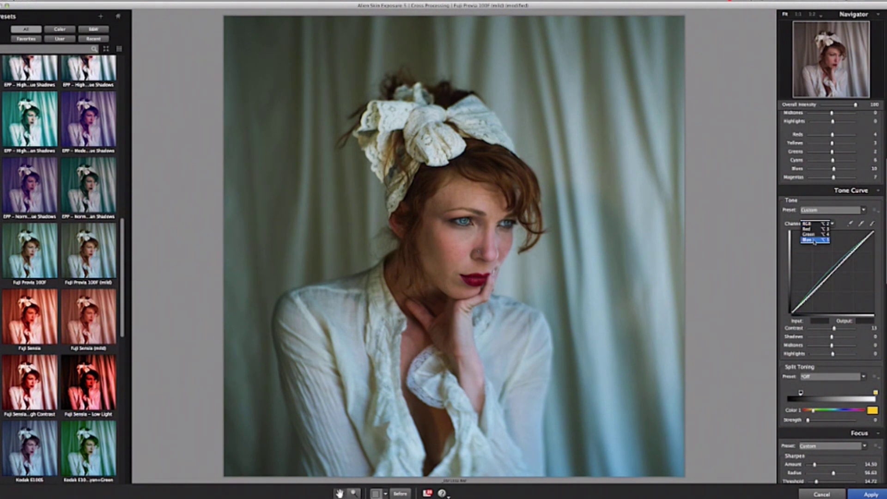
click(814, 241)
- Pull the blue curve's midtones down and lift its black point to about 15 output
drag(831, 276, 831, 264)
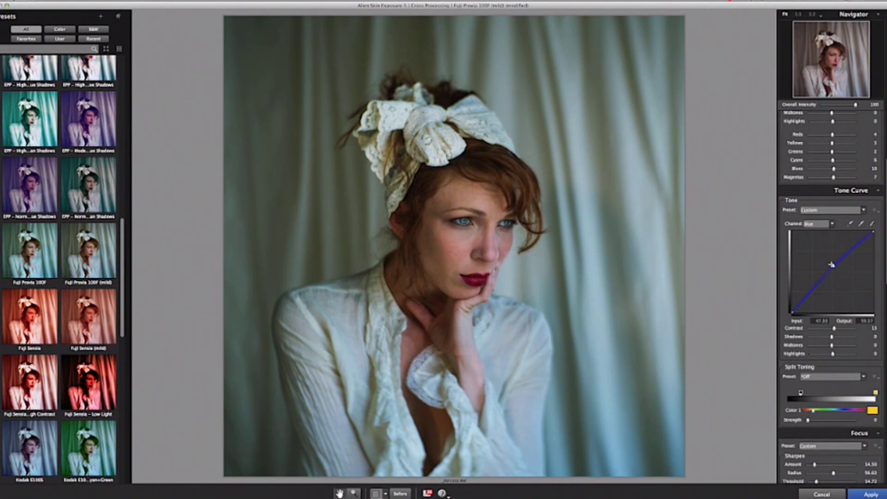
click(824, 225)
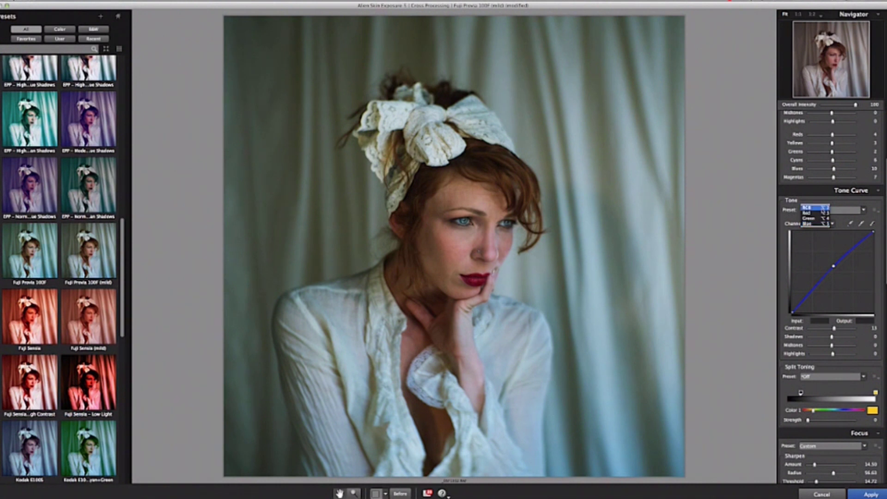
click(814, 223)
drag(833, 266, 446, 238)
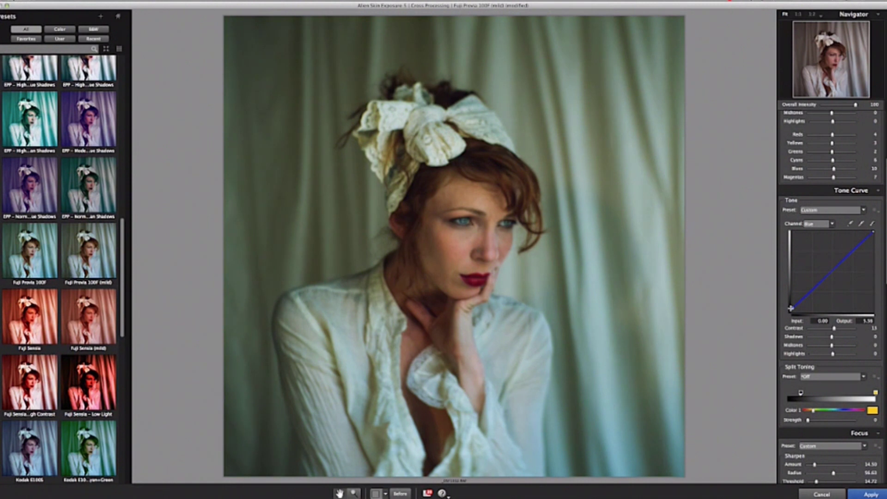
drag(791, 307, 791, 305)
drag(790, 300, 791, 300)
- On the Green channel curve, lift the black point and raise a midtone point
click(820, 224)
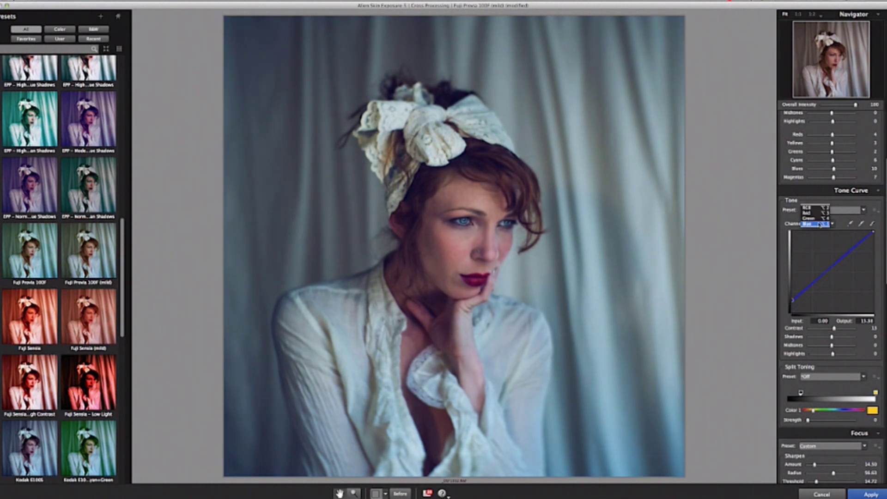
click(817, 216)
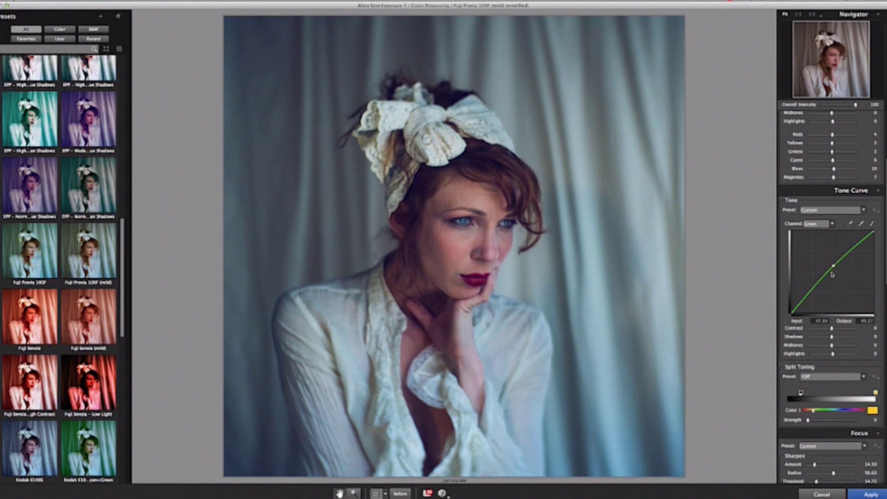
drag(834, 266, 630, 264)
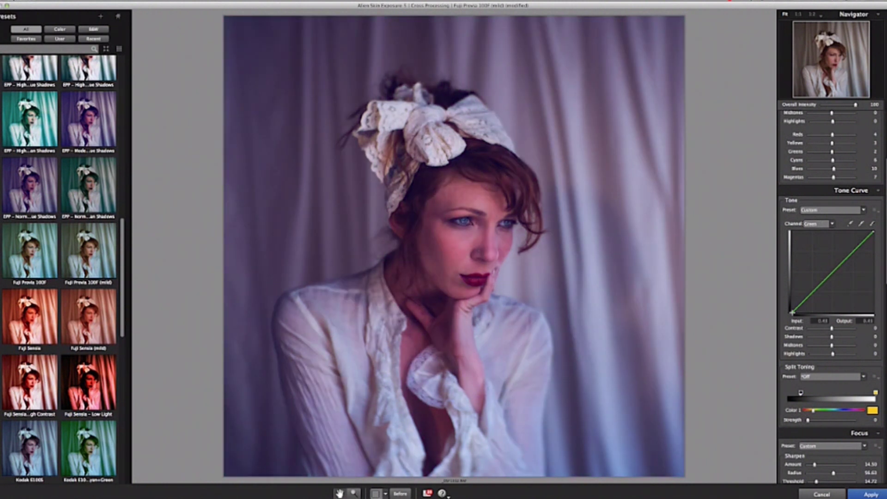
drag(792, 312, 790, 305)
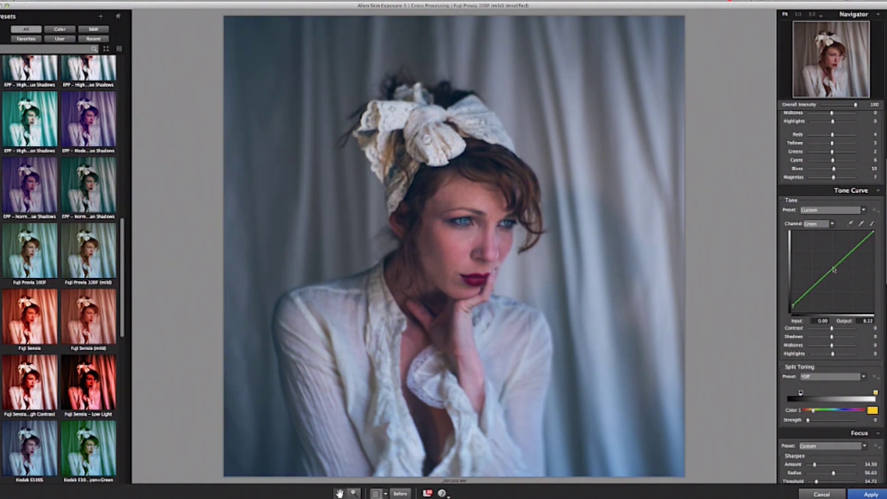
drag(833, 271, 691, 303)
drag(829, 274, 829, 271)
- Try a point on the Red curve, then remove it to keep red straight
click(816, 224)
click(815, 217)
click(832, 274)
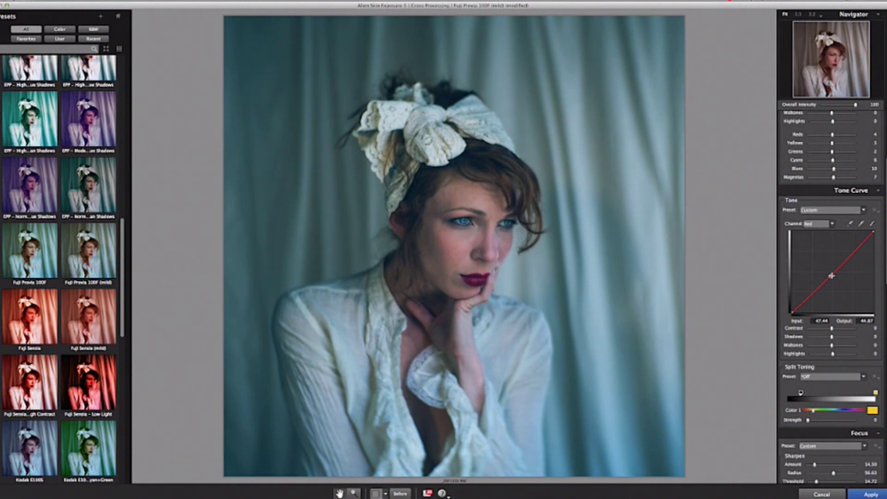
drag(831, 276, 576, 240)
- Raise the green midtones to about 55.85 output, then return to the RGB curve
click(828, 224)
click(825, 229)
drag(829, 271, 832, 268)
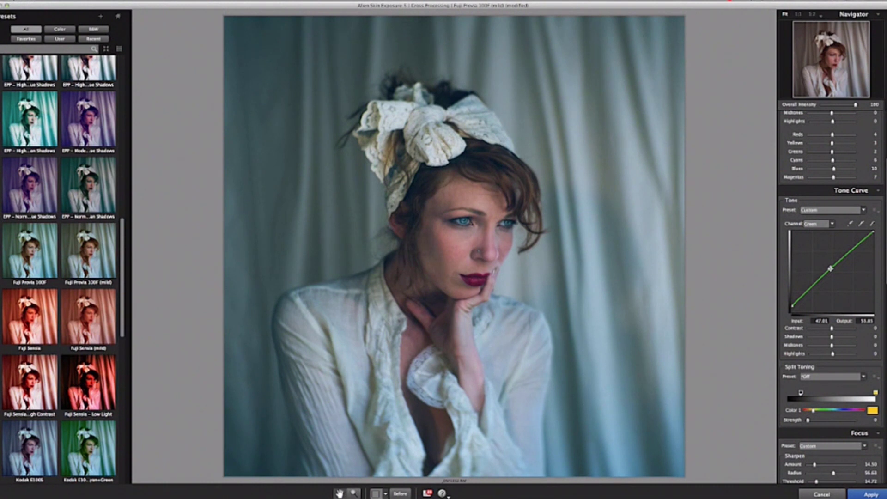
click(817, 224)
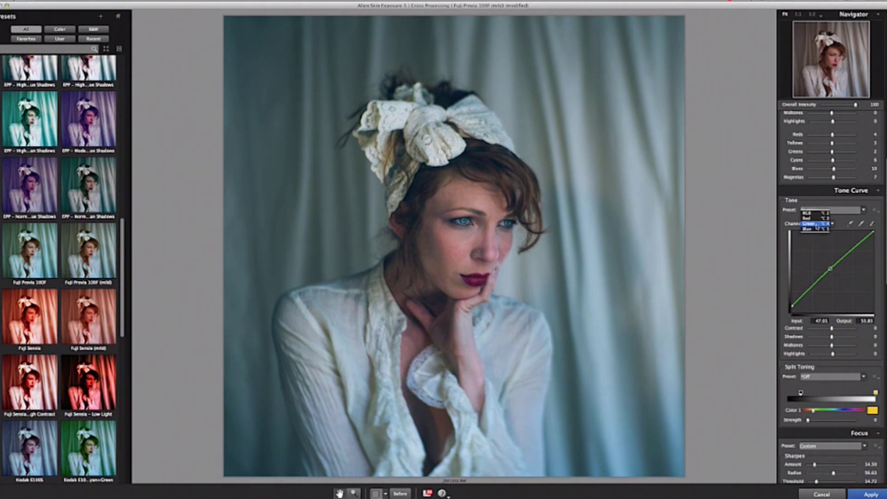
click(815, 213)
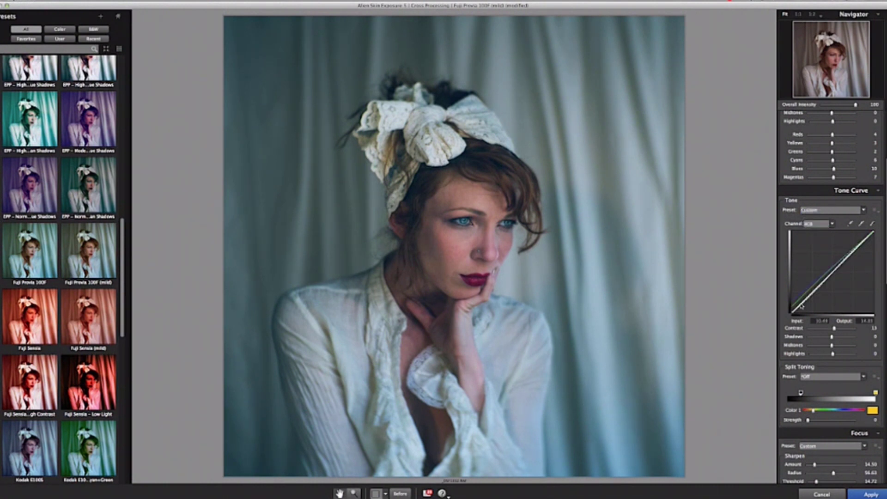
- Set the RGB tone controls to Contrast 23, Shadows 18, Midtones 1 and Highlights -9
click(835, 329)
drag(836, 331, 839, 330)
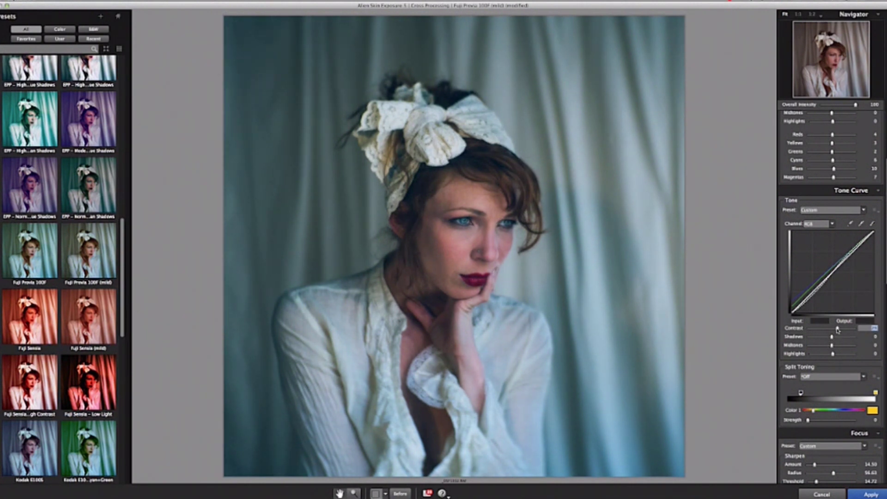
drag(832, 338, 831, 355)
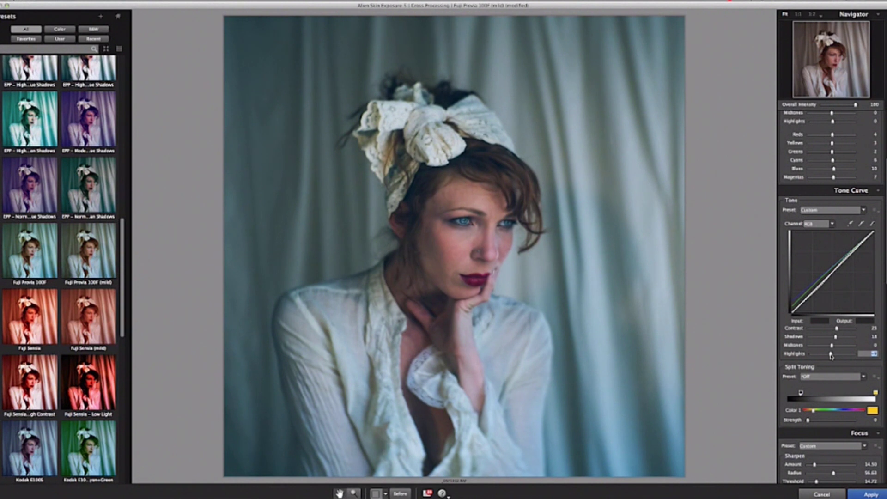
key(Tab)
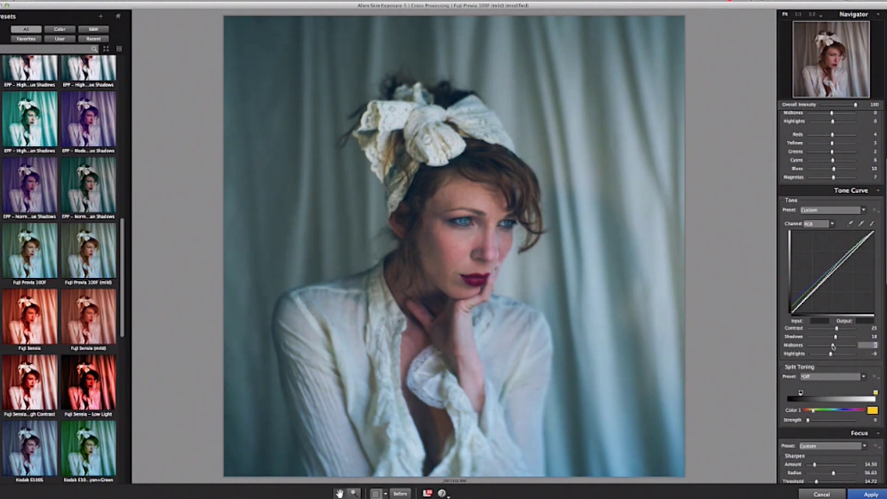
drag(833, 347, 832, 348)
drag(837, 330, 836, 330)
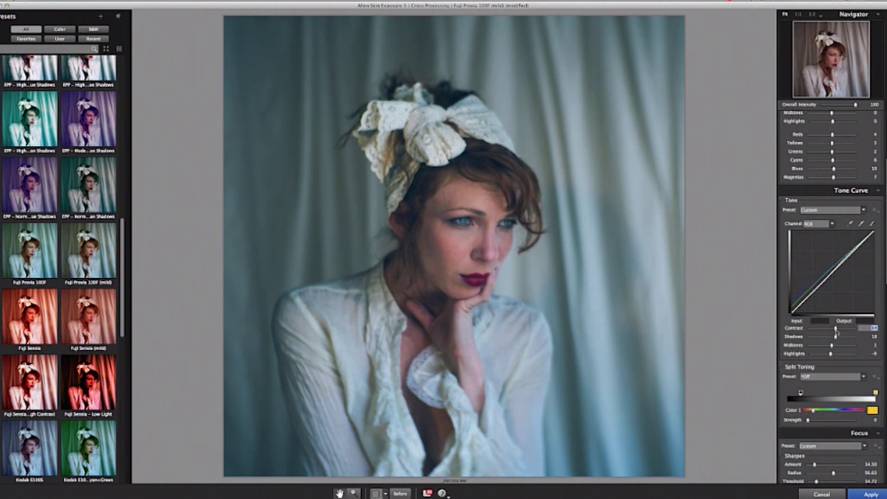
scroll(838, 323, down, 10)
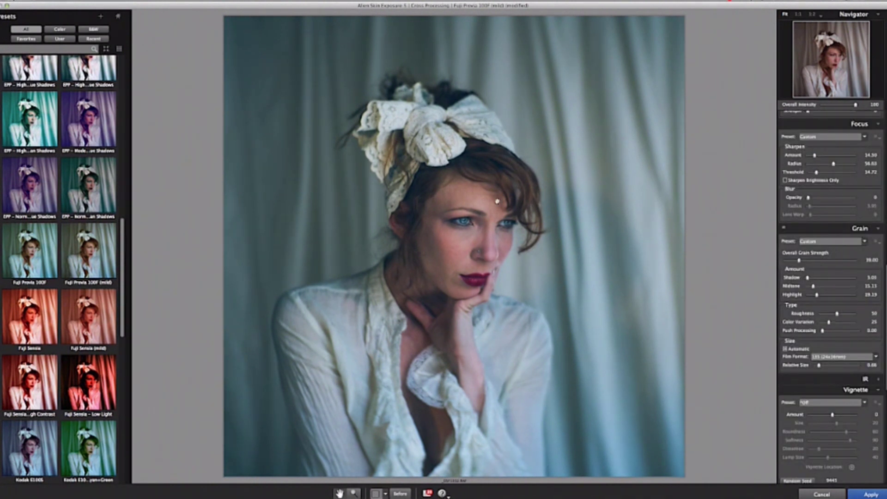
click(453, 209)
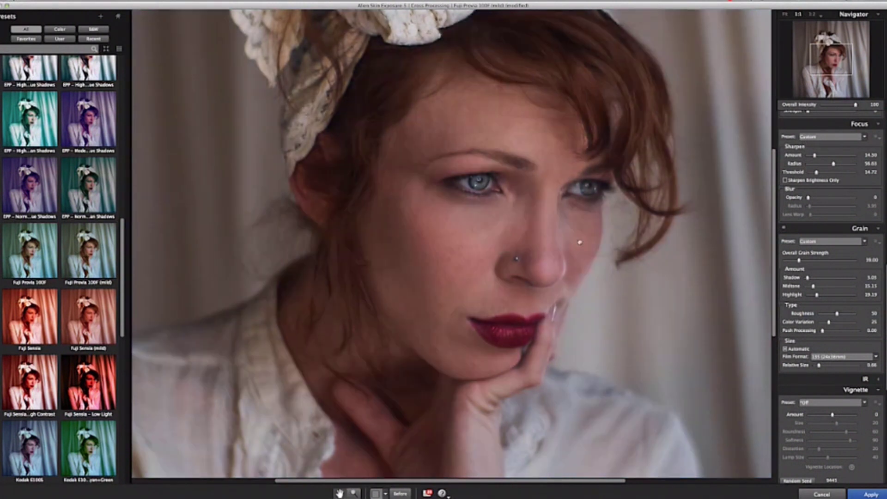
drag(580, 242, 513, 213)
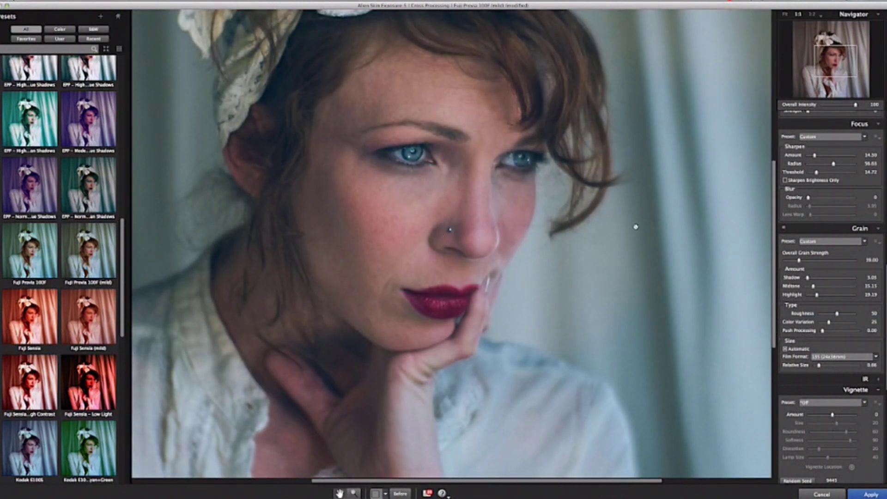
drag(636, 226, 623, 181)
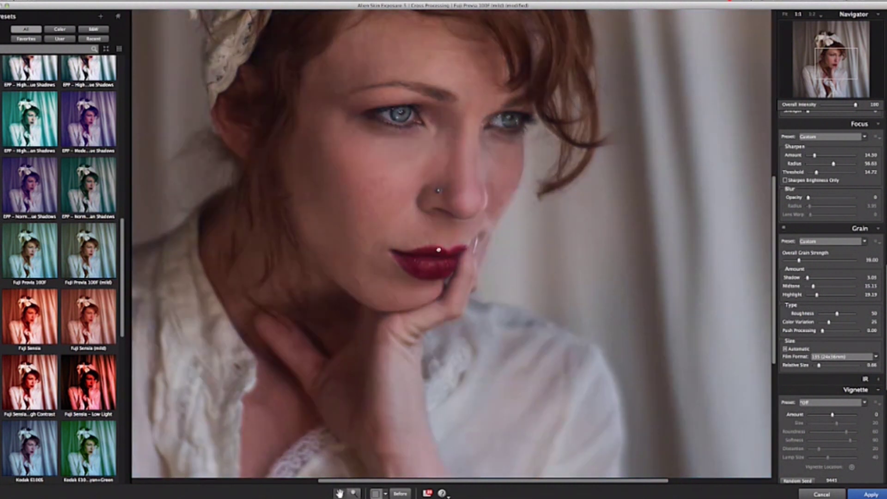
drag(439, 250, 575, 332)
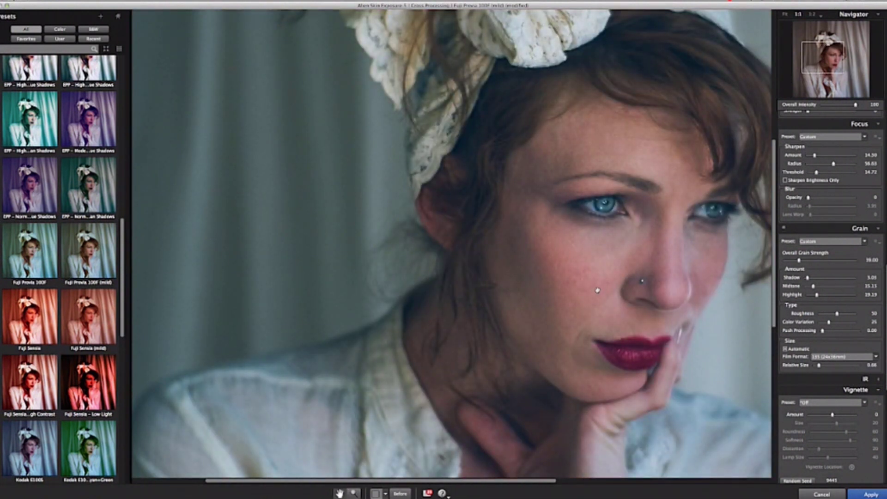
drag(590, 286, 471, 178)
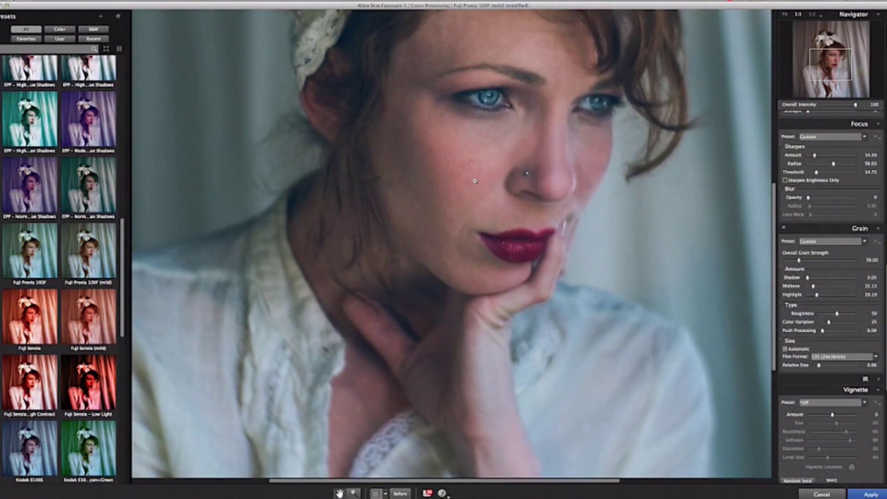
key(super+0)
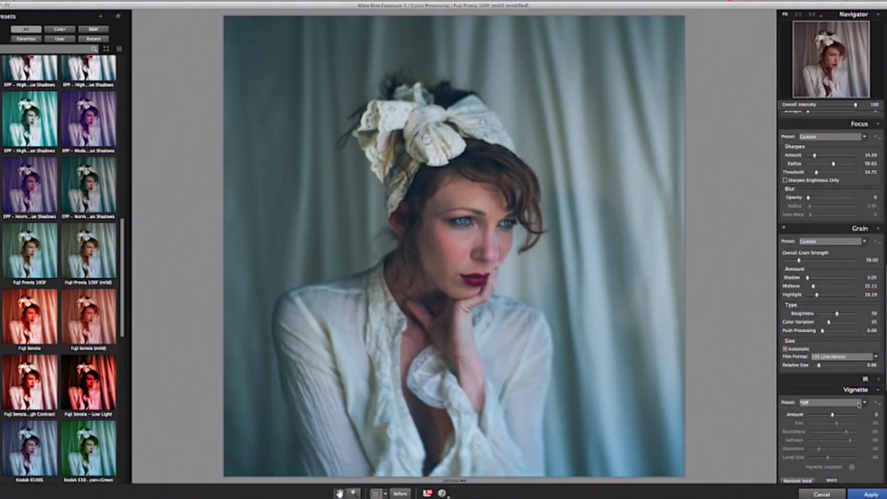
- Add a vignette and adjust its edge hardness, size, roundness and centre position
drag(833, 414, 843, 417)
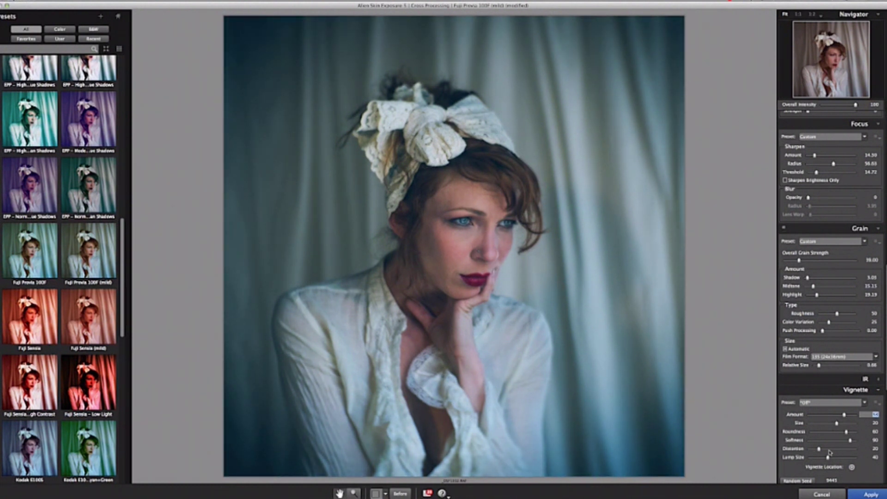
drag(850, 442, 736, 440)
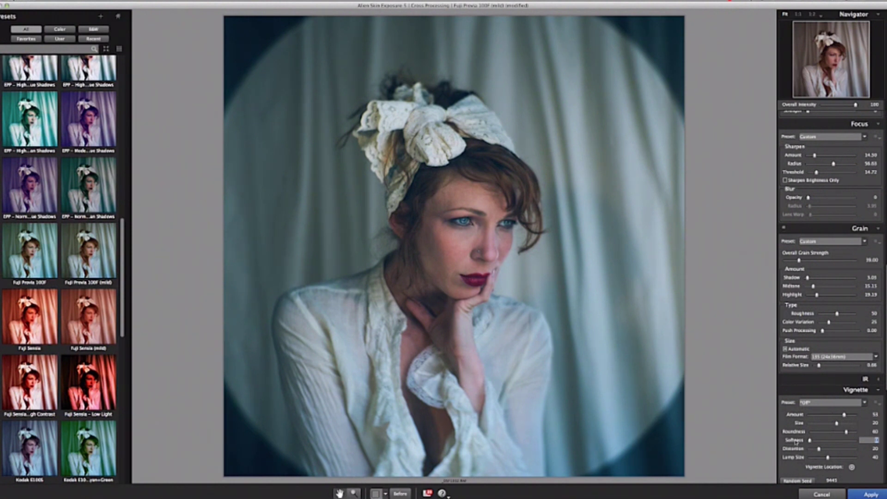
drag(838, 424, 825, 424)
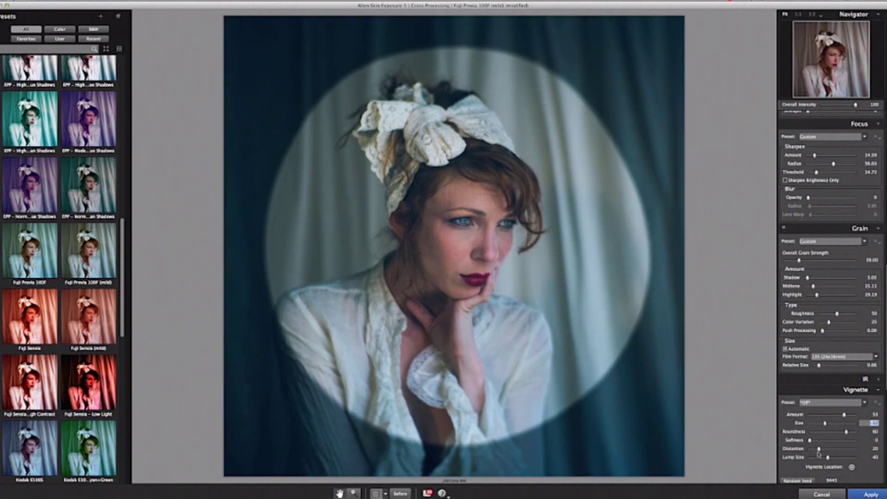
drag(846, 433, 847, 453)
drag(825, 423, 817, 425)
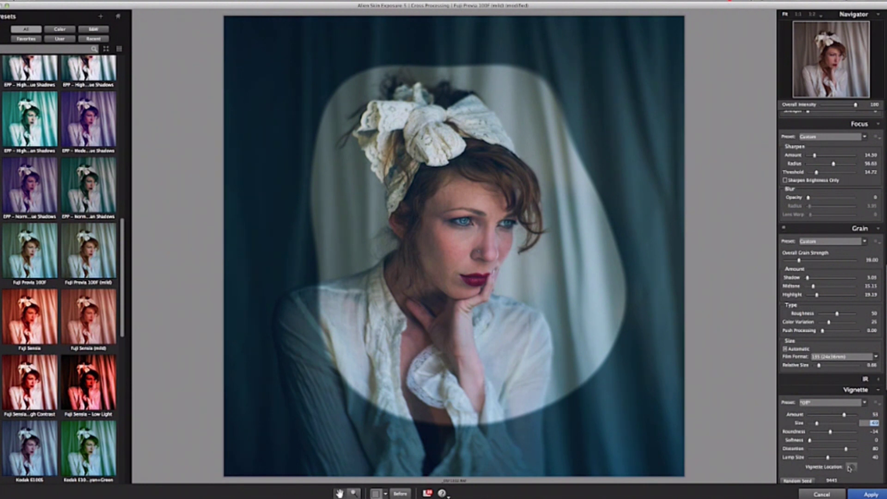
click(851, 468)
drag(478, 301, 534, 287)
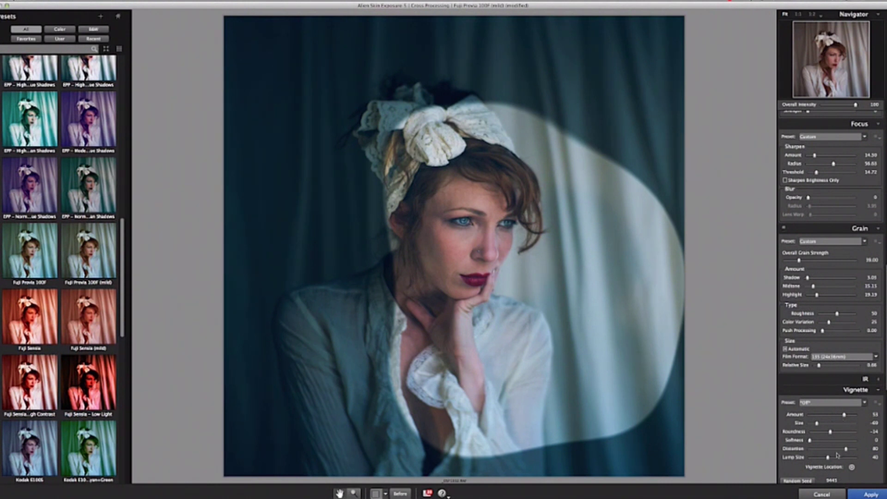
drag(811, 442, 855, 440)
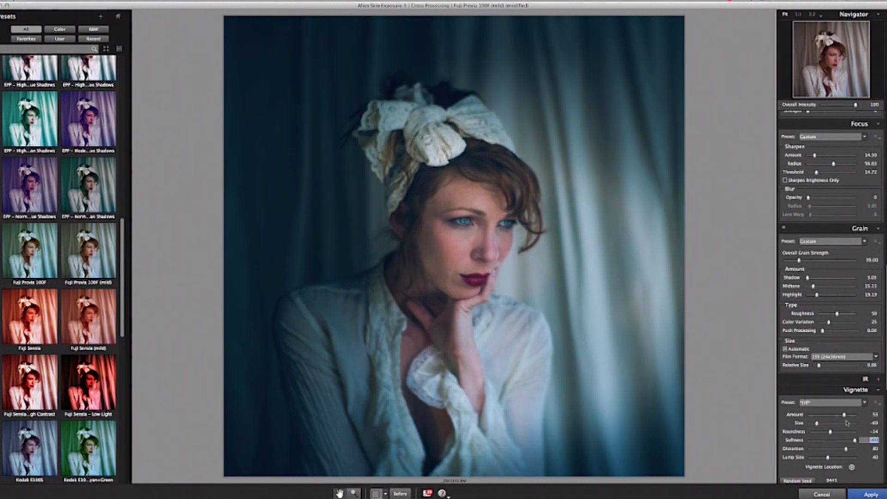
- Try a vignette amount of 100, reduce it to a faint value, and apply the filter
drag(846, 415, 841, 417)
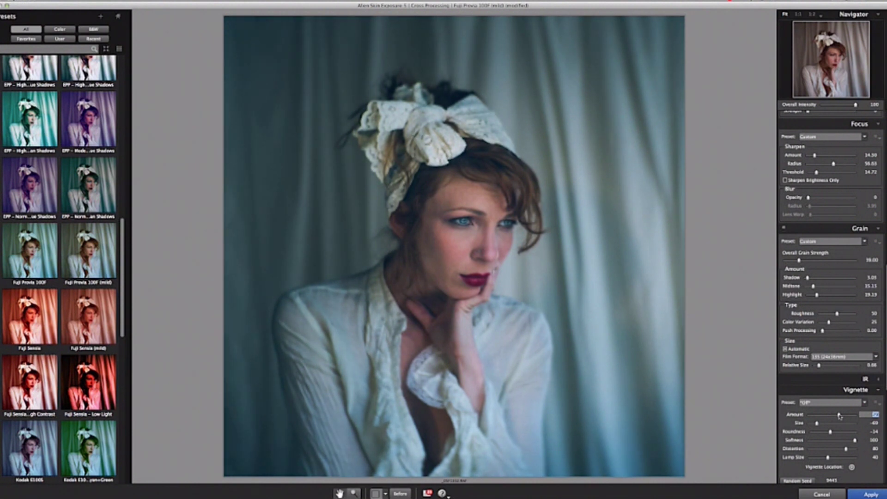
text(100)
key(Return)
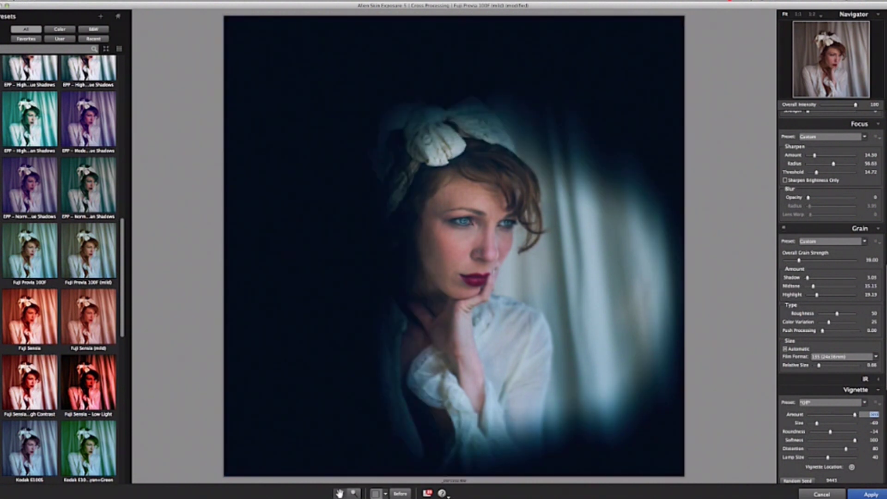
drag(854, 416, 835, 419)
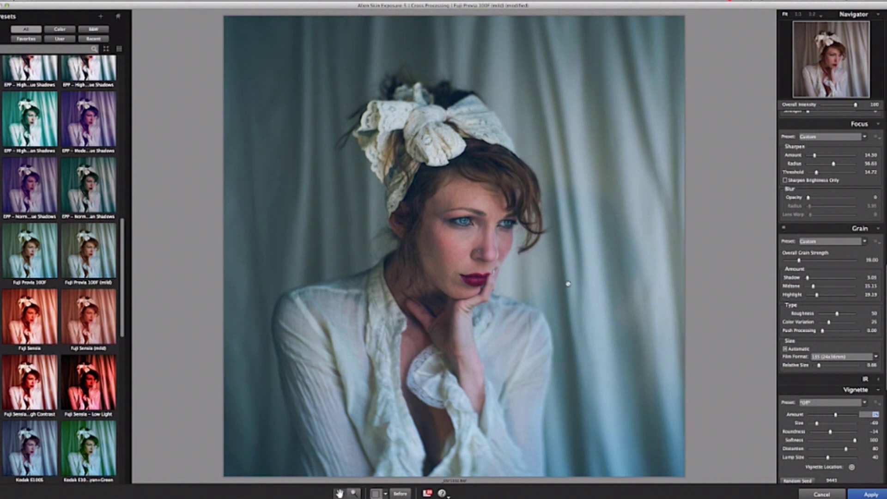
click(867, 495)
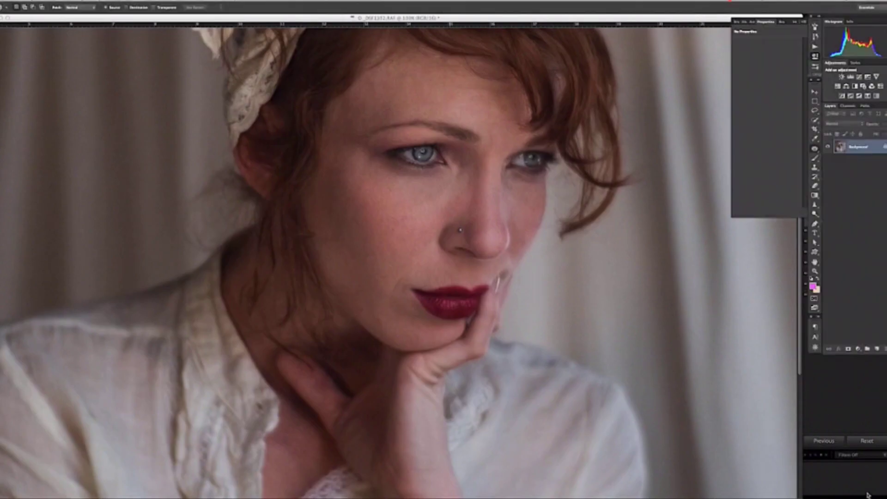
- Duplicate the layer, reapply Exposure 5 with Cmd+F, fit to screen, and merge down
key(ctrl+j)
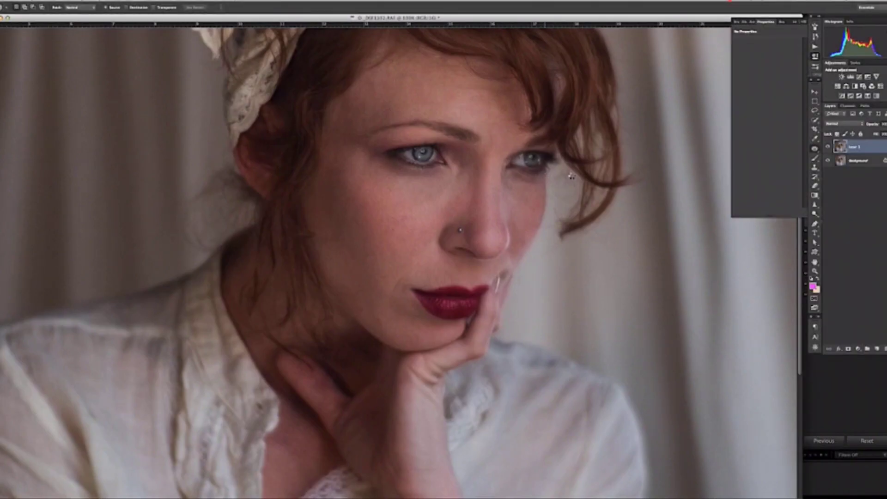
key(super+f)
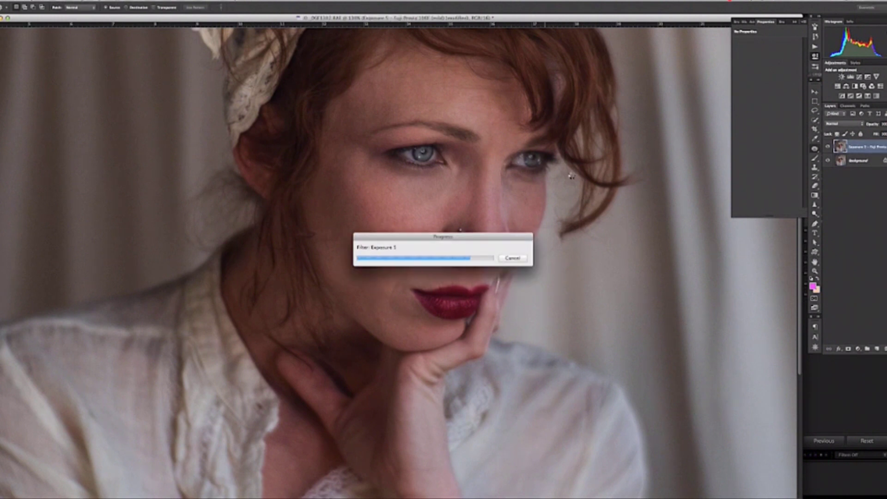
key(super+0)
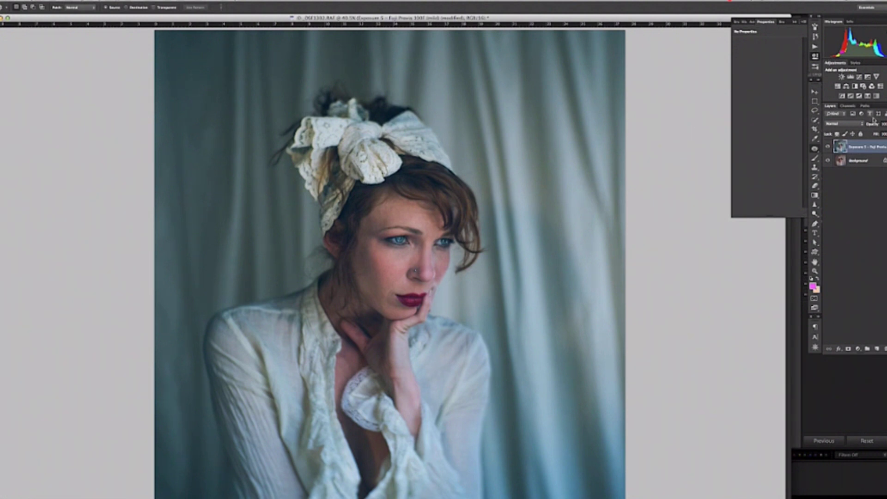
key(super+e)
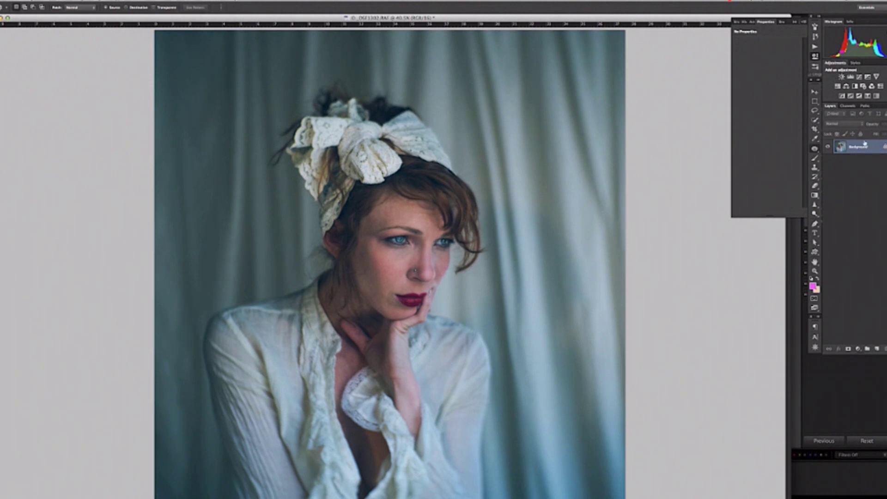
- Add Curves 1 and lift a sampled midtone with the targeted-adjustment hand
click(859, 78)
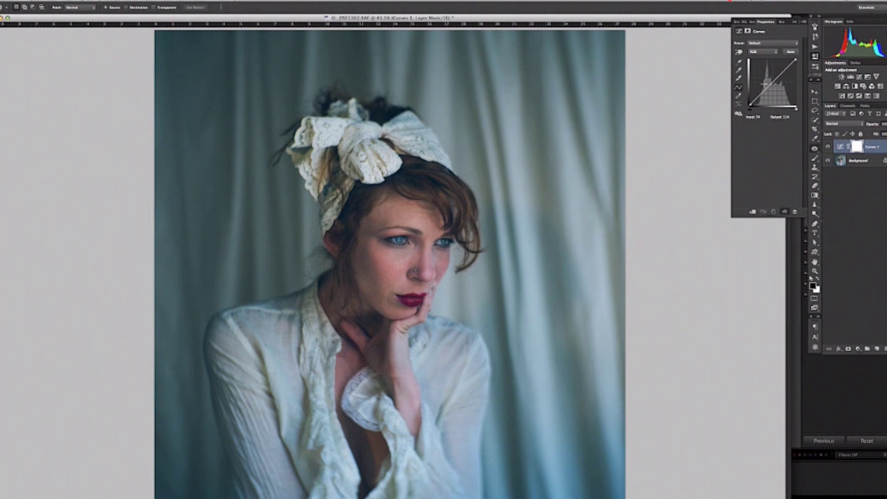
click(738, 51)
click(739, 52)
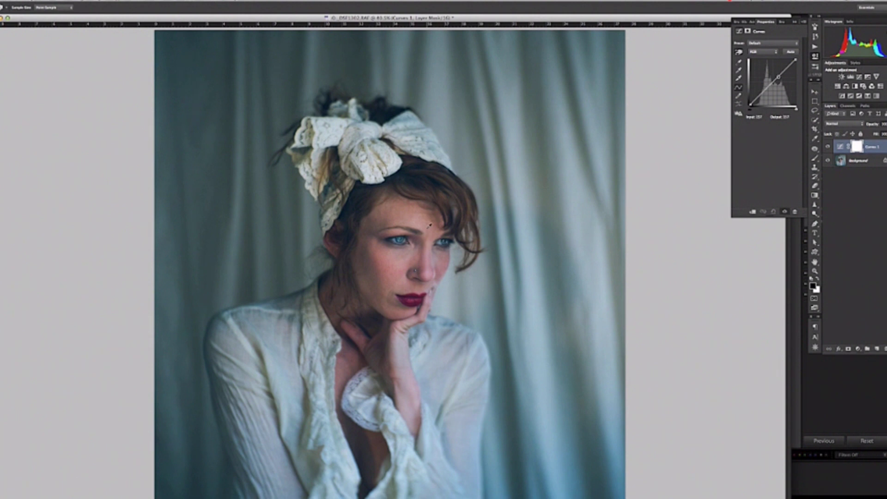
click(406, 261)
drag(407, 260, 407, 256)
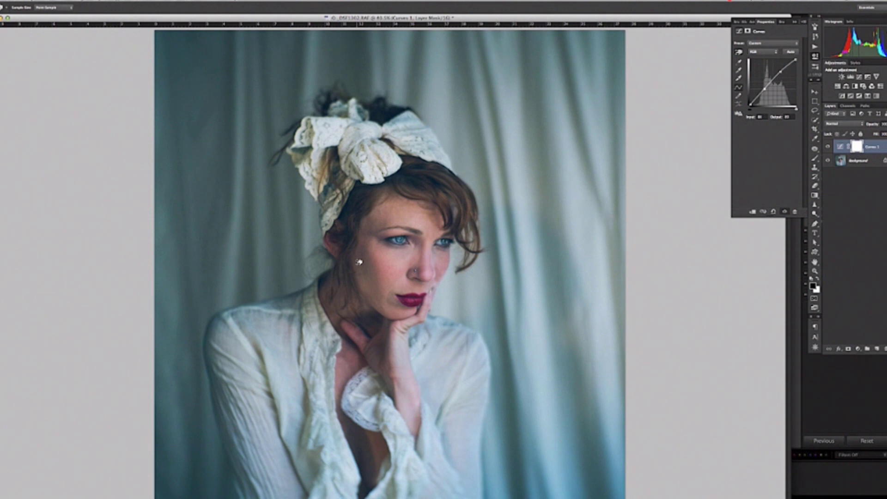
- Add Curves 2 and raise its black point output to 30 to fade the shadows
click(862, 80)
key(j)
drag(750, 105, 750, 99)
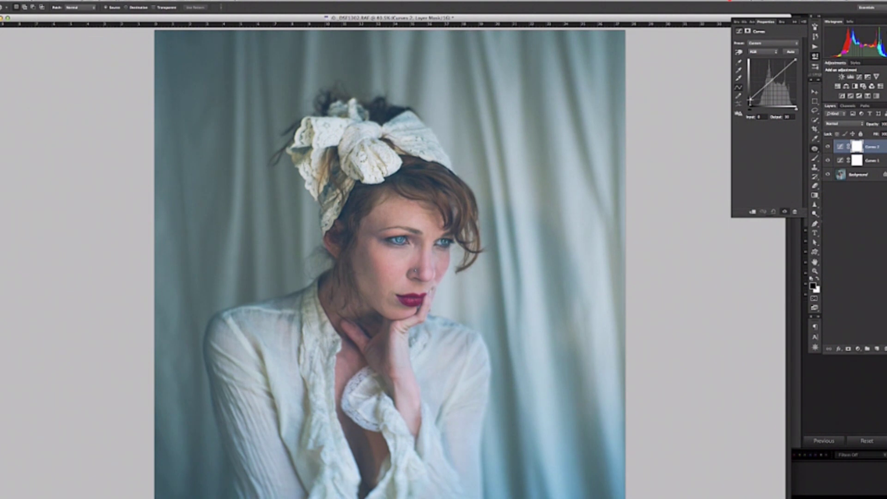
- Lower Curves 2's black point to 22 and set up a brush on its mask
drag(750, 99, 750, 100)
click(856, 146)
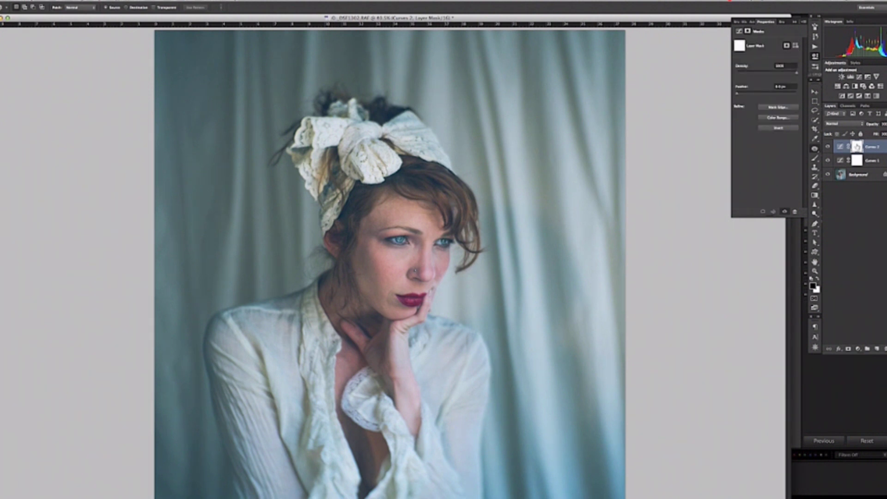
key(b)
key(bracketright)
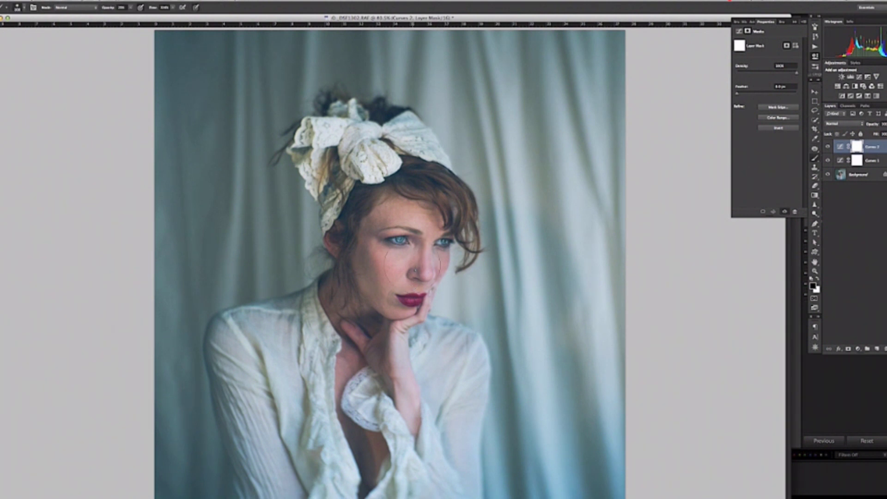
right_click(414, 264)
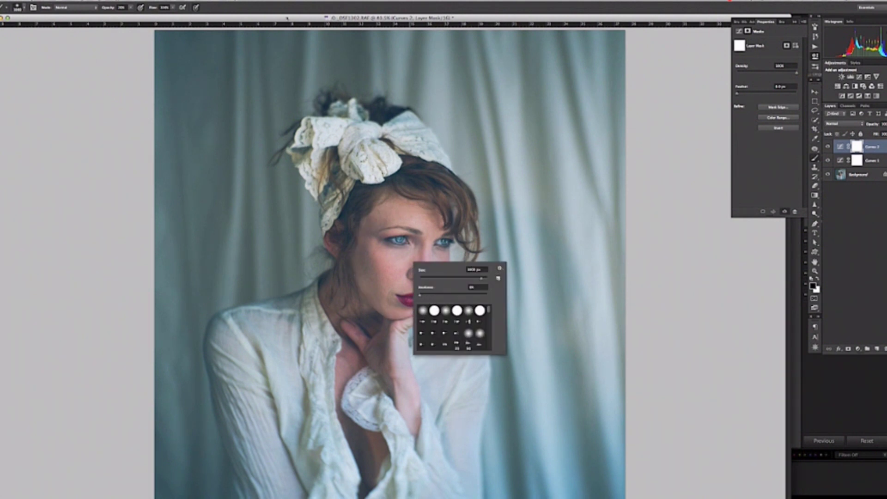
key(Escape)
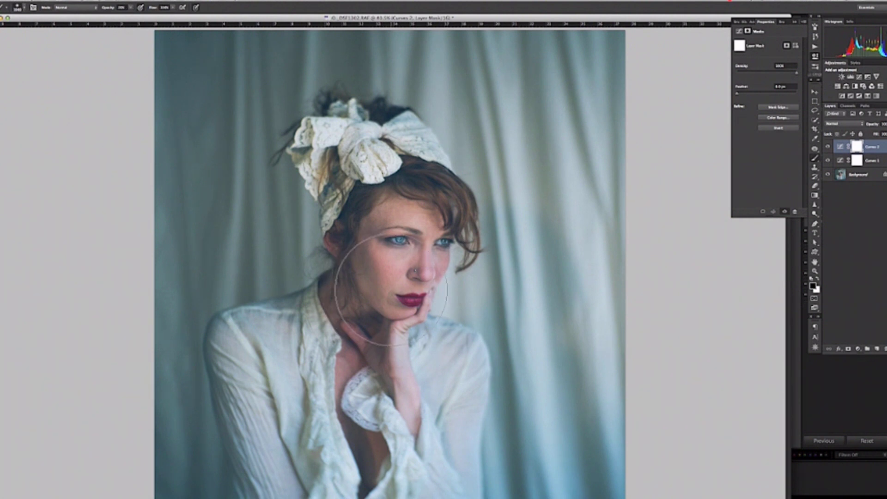
key([)
- Paint black over the face on the mask, then toggle Curves 2 to compare
mouse_move(402, 265)
mouse_down()
mouse_move(414, 227)
mouse_move(407, 254)
mouse_up()
key(bracketleft)
key(bracketleft)
key(bracketleft)
key(bracketleft)
key(bracketleft)
key(bracketleft)
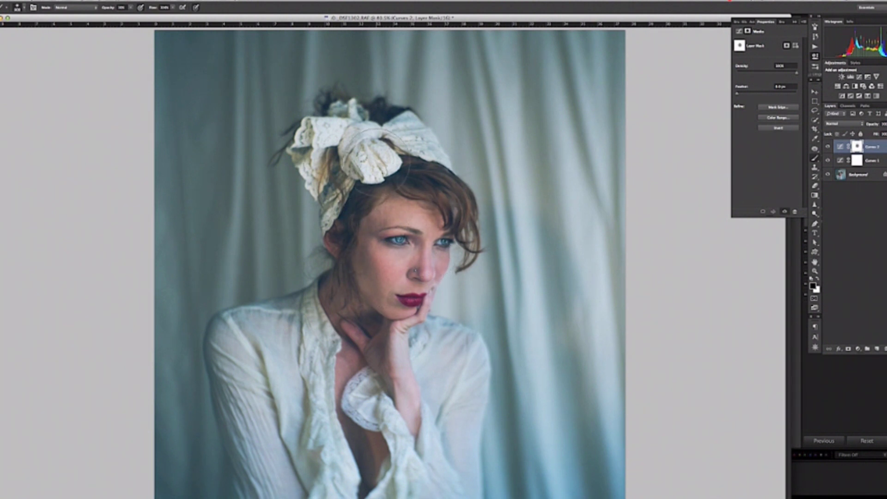
key(bracketright)
key(bracketright)
key(bracketright)
key(bracketright)
click(827, 146)
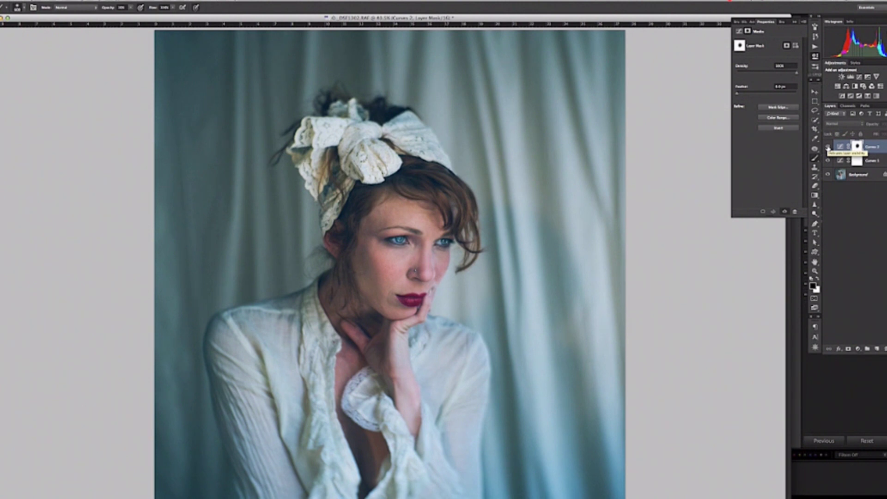
click(827, 147)
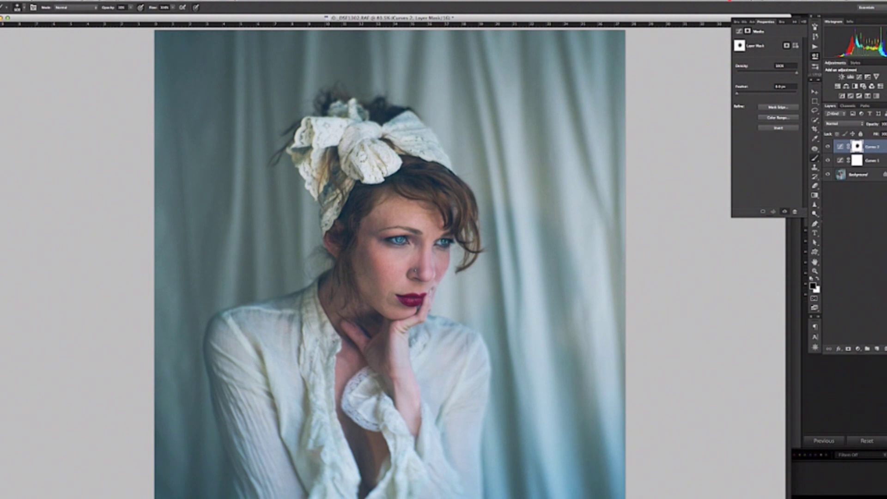
- Flatten the portrait's layers, save it as DSF1302-Edit.psd, and return to Lightroom
right_click(857, 146)
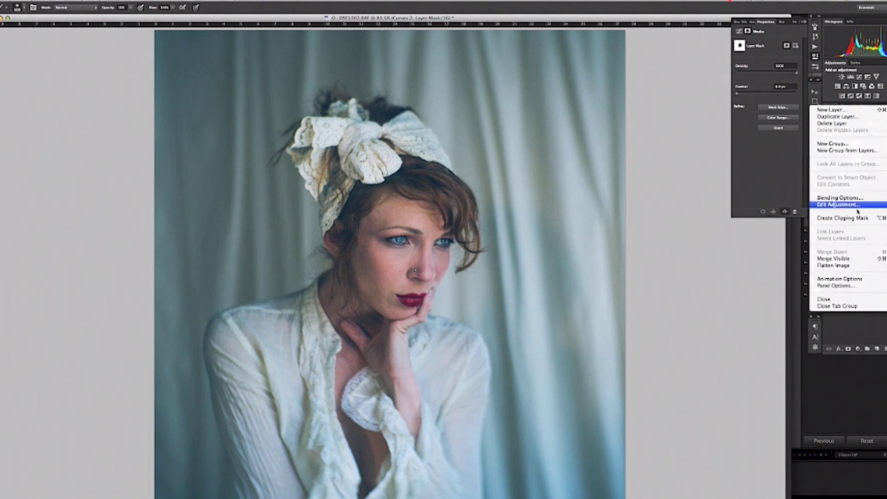
click(849, 267)
key(super+s)
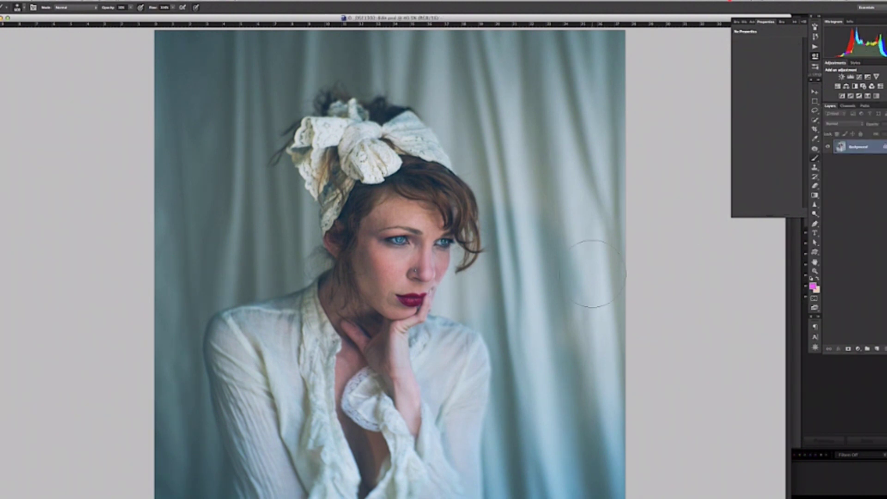
key(super+Tab)
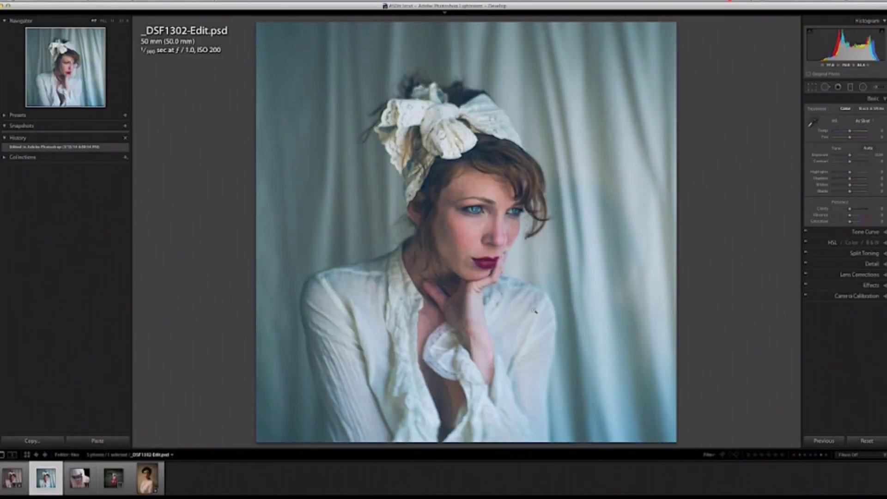
key(Left)
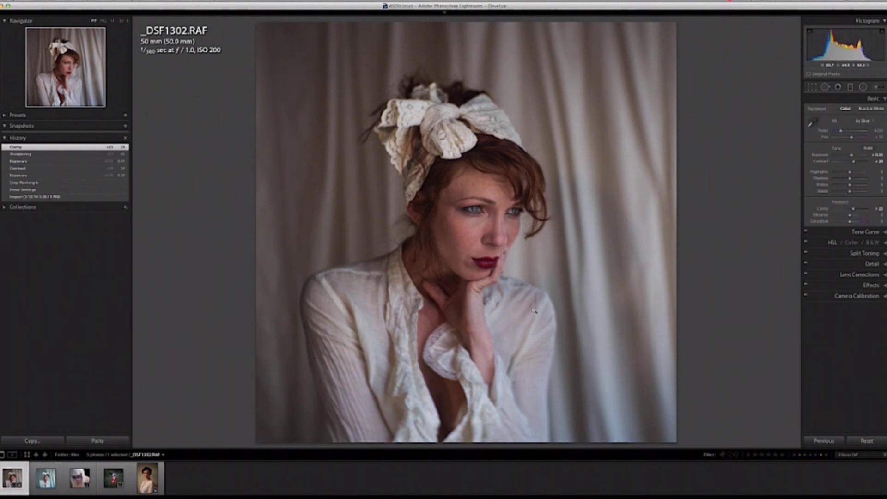
key(Right)
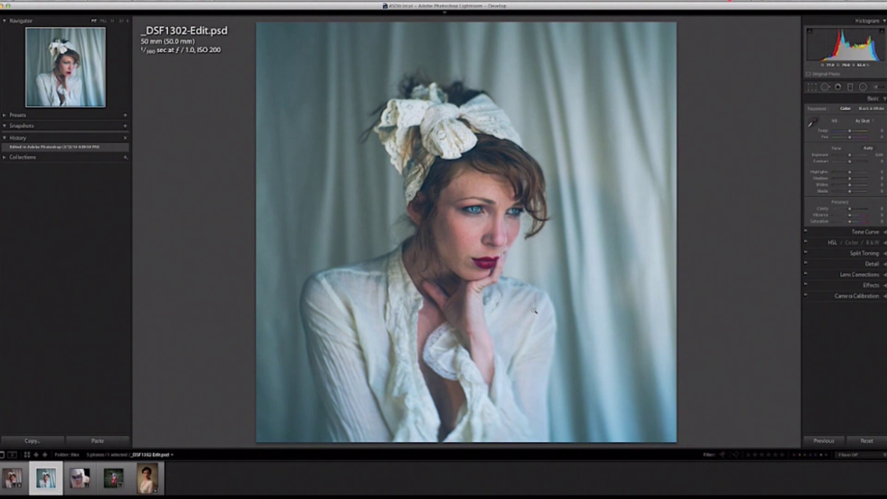